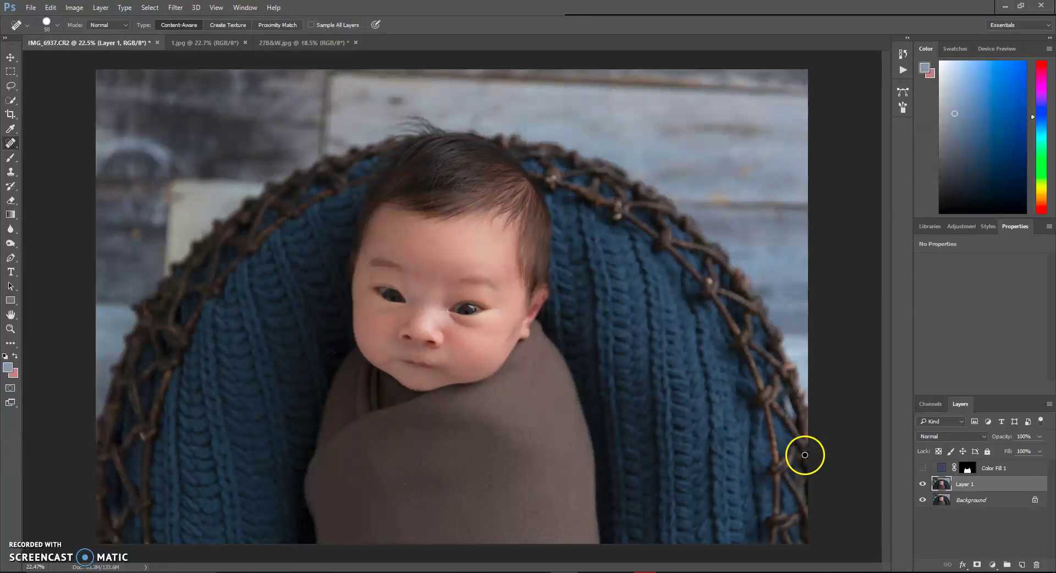
- Make the Color Fill 1 layer visible, then delete it so the wrap turns brown again
click(923, 468)
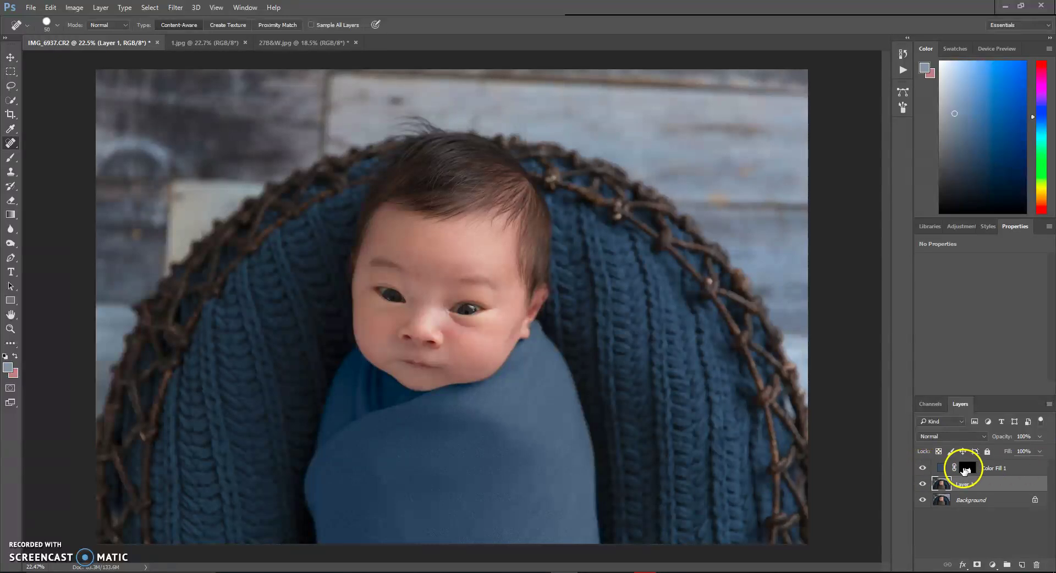
drag(1014, 467, 1036, 564)
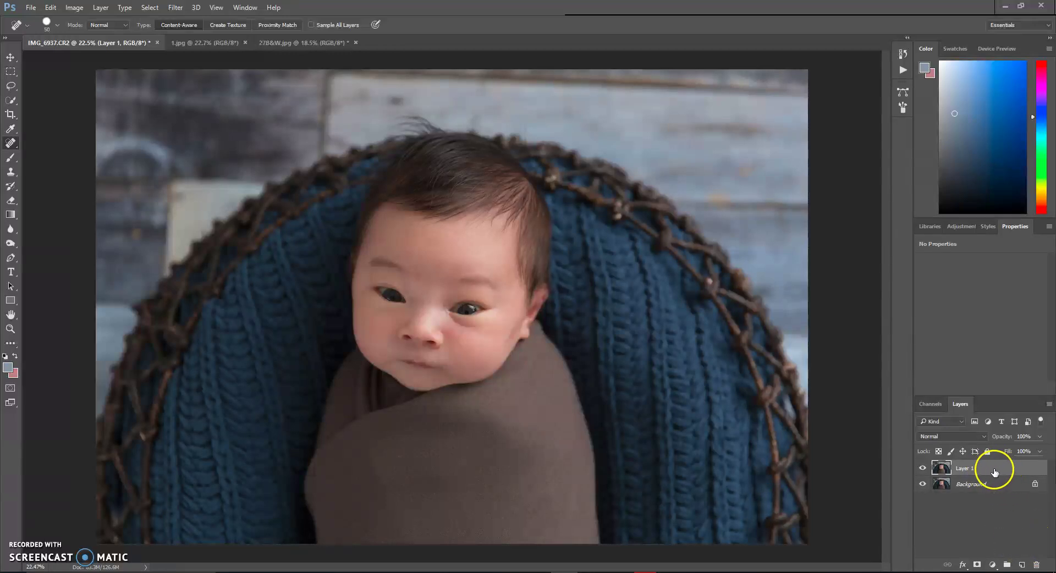
- Select Layer 1 and sample the knitted blanket's dark blue as the foreground colour with the Brush tool
click(962, 470)
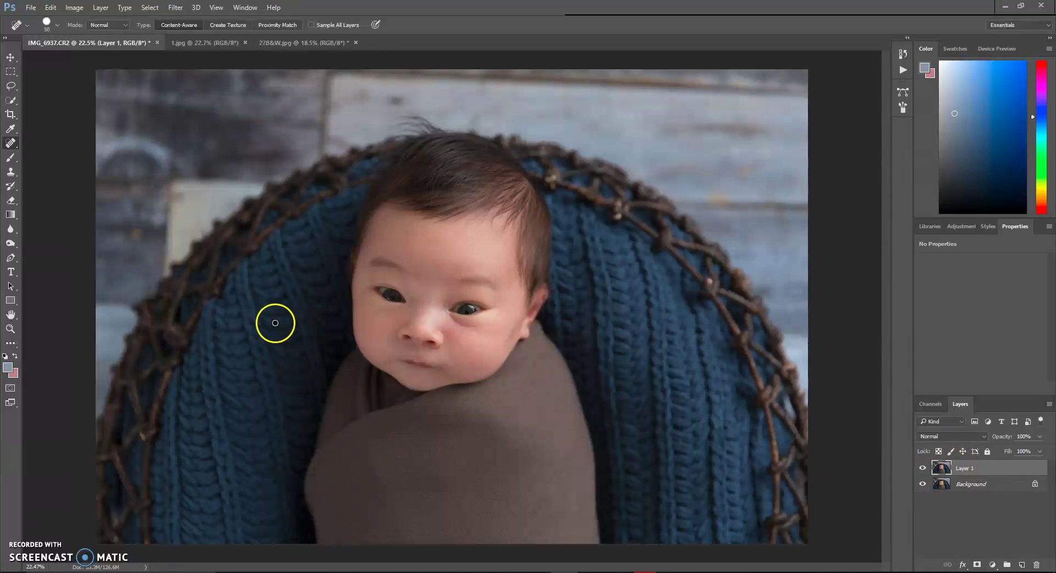
click(11, 131)
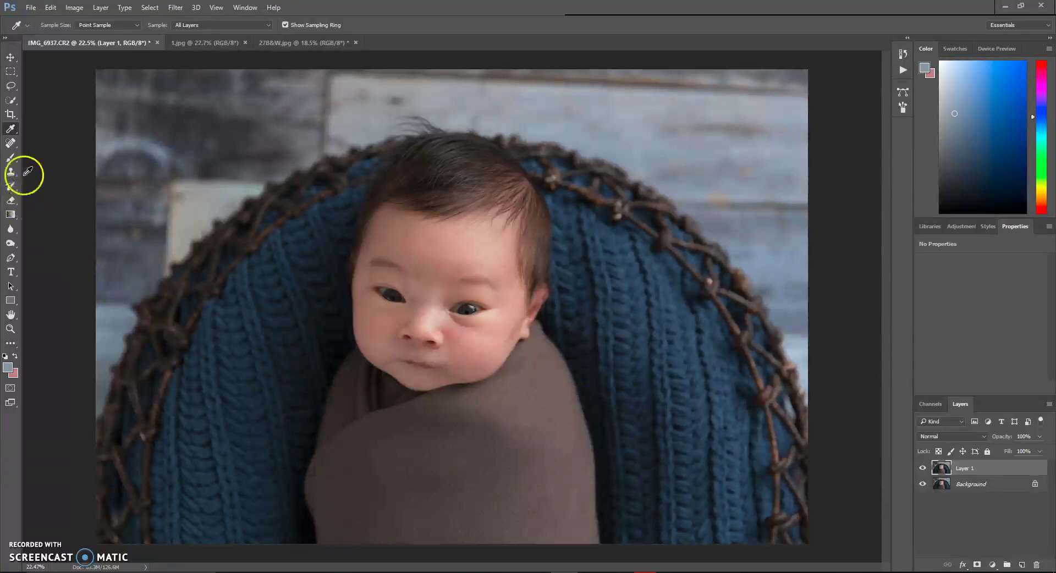
click(11, 157)
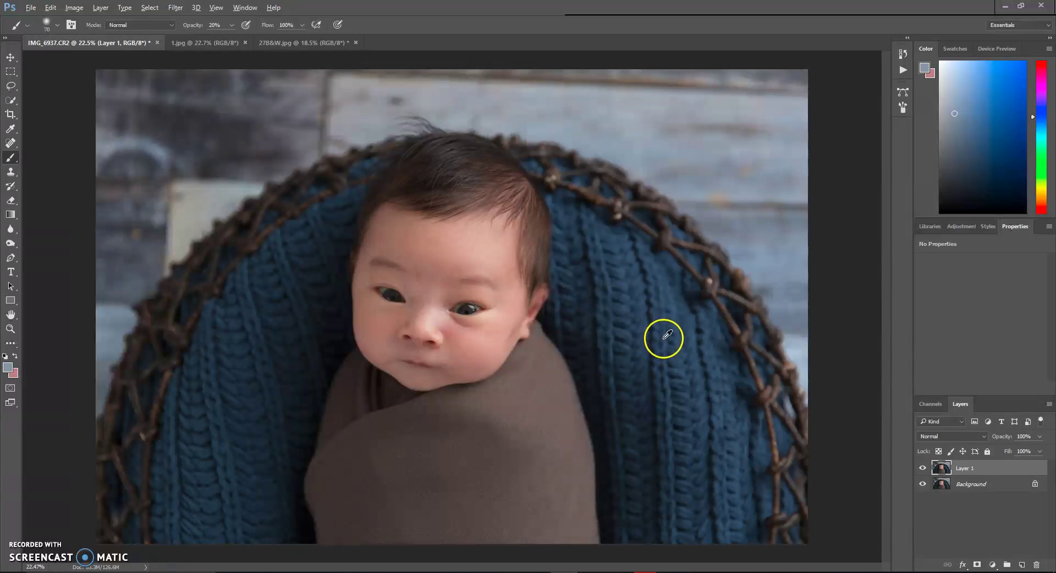
drag(667, 334, 667, 382)
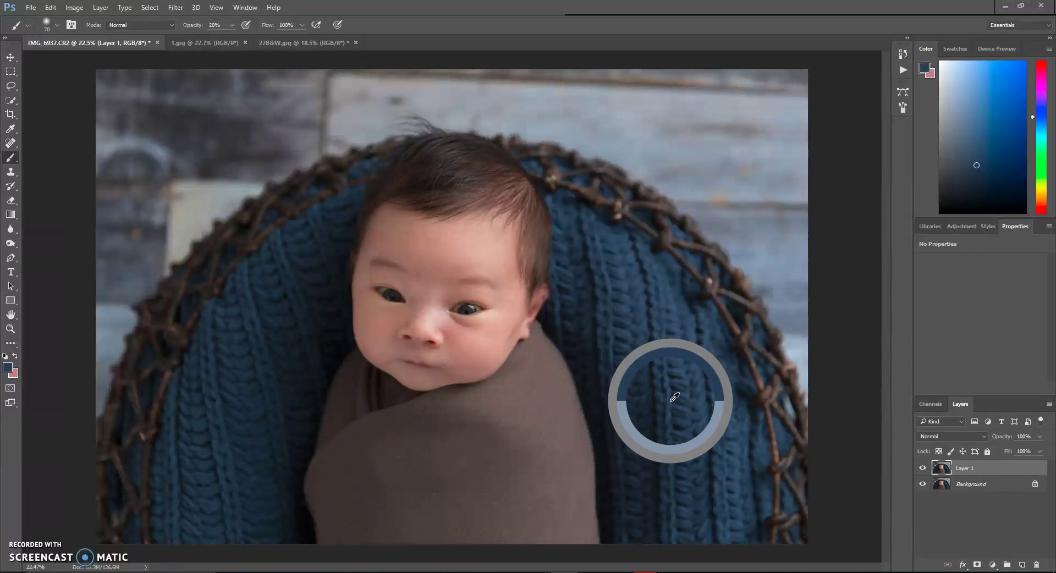
mouse_move(639, 380)
mouse_down()
mouse_move(658, 402)
mouse_move(721, 422)
mouse_move(708, 414)
mouse_up()
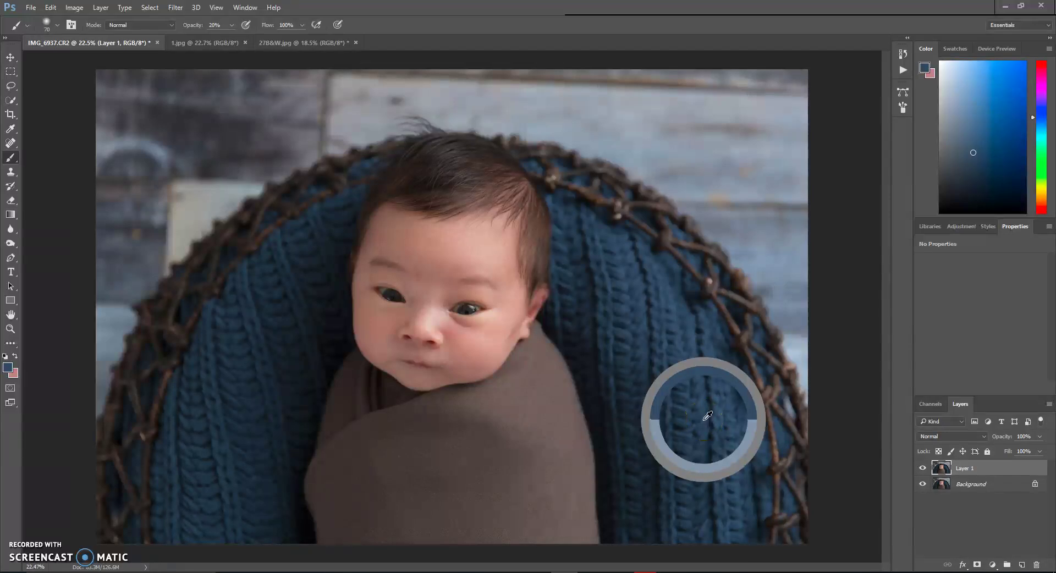
mouse_move(708, 416)
mouse_down()
mouse_move(670, 426)
mouse_move(689, 381)
mouse_up()
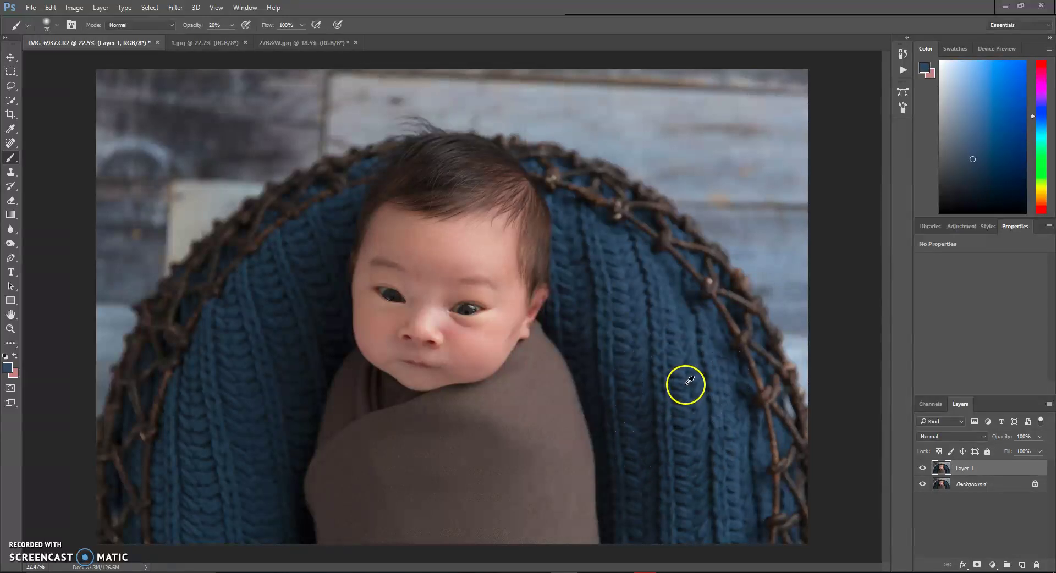
- Add a Solid Color fill layer using the sampled blue #38425b
click(992, 566)
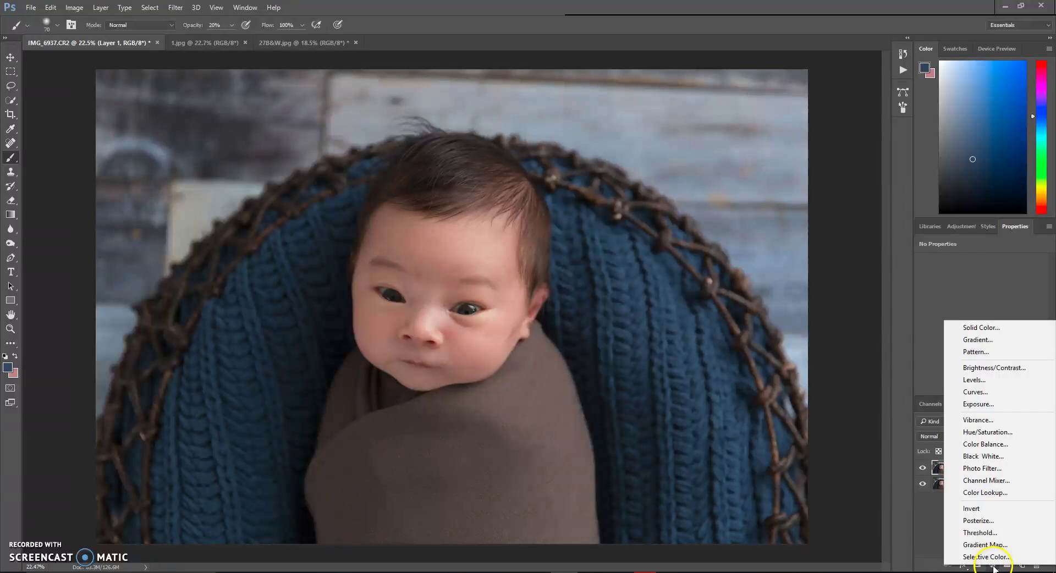
click(980, 329)
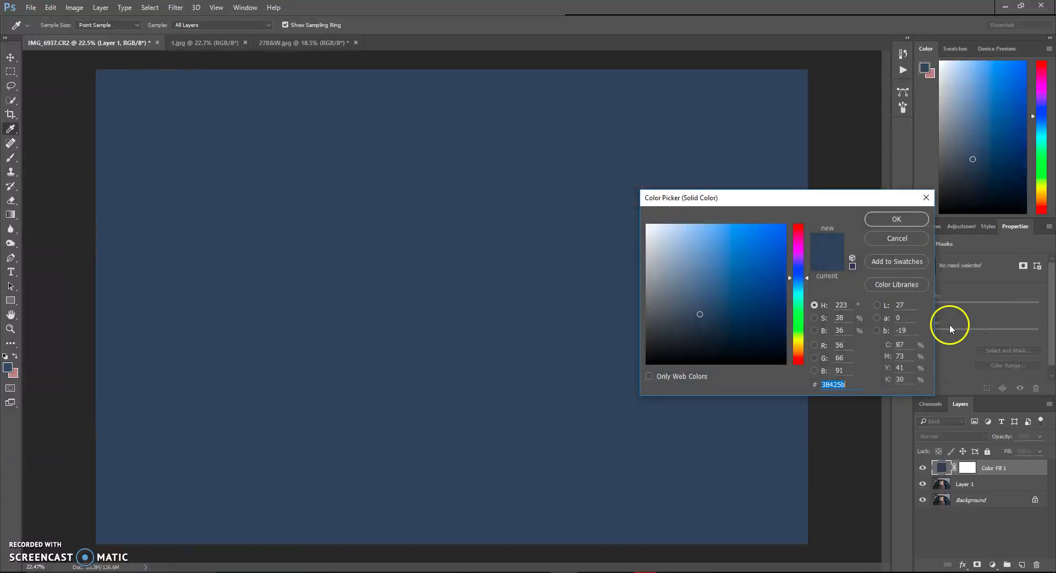
click(892, 222)
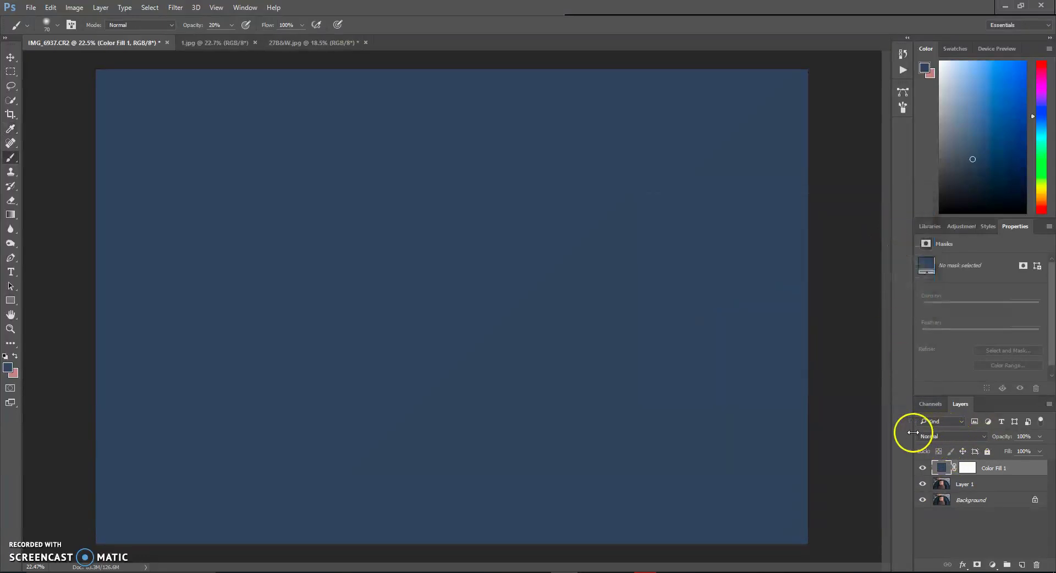
- Set Color Fill 1 to Color blend mode and target its layer mask
click(938, 435)
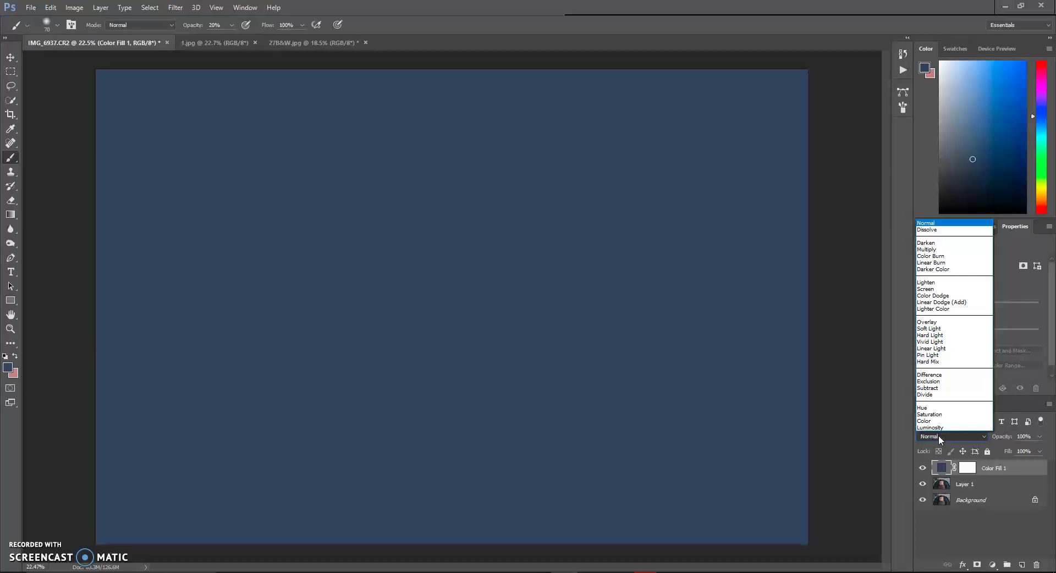
drag(939, 434, 929, 422)
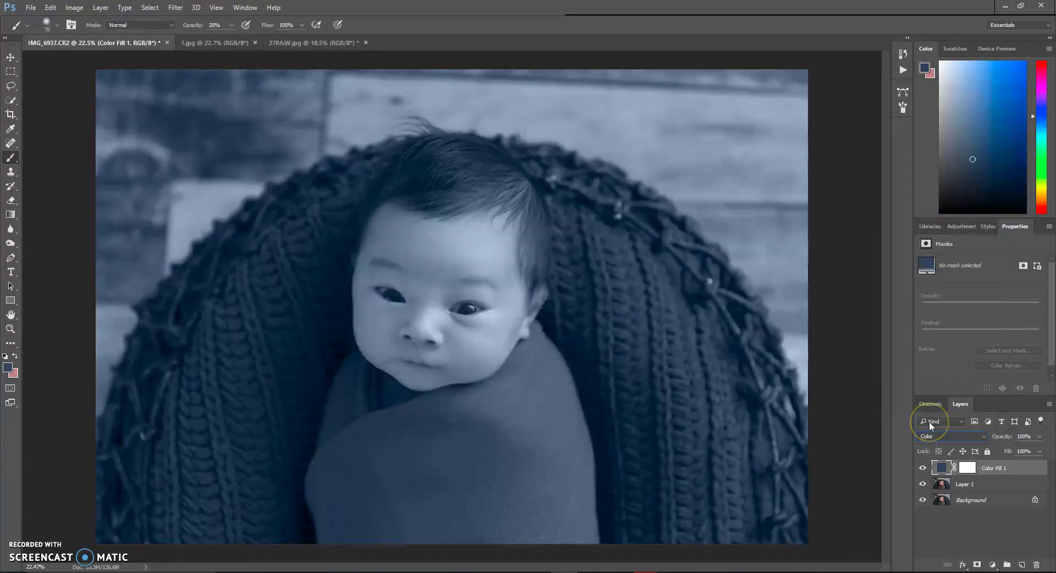
click(969, 468)
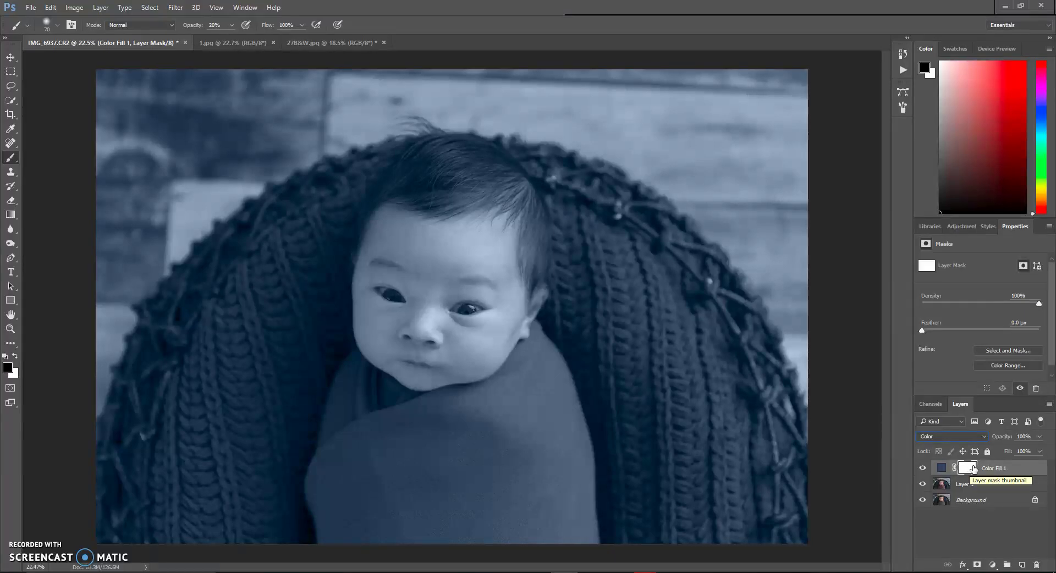
- Invert the Color Fill 1 mask to black and make white the foreground colour
drag(973, 468, 974, 469)
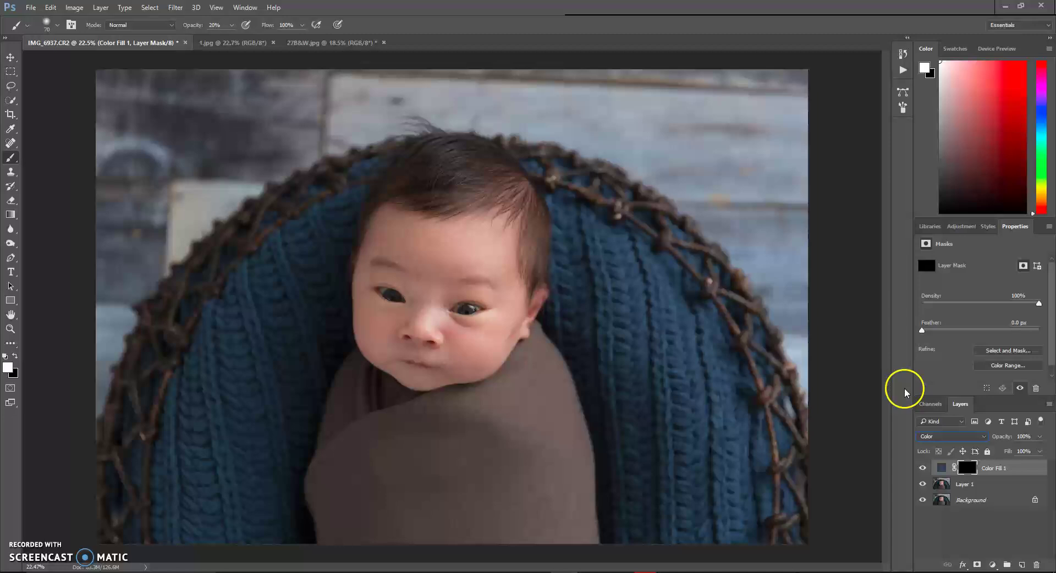
key(x)
key(x)
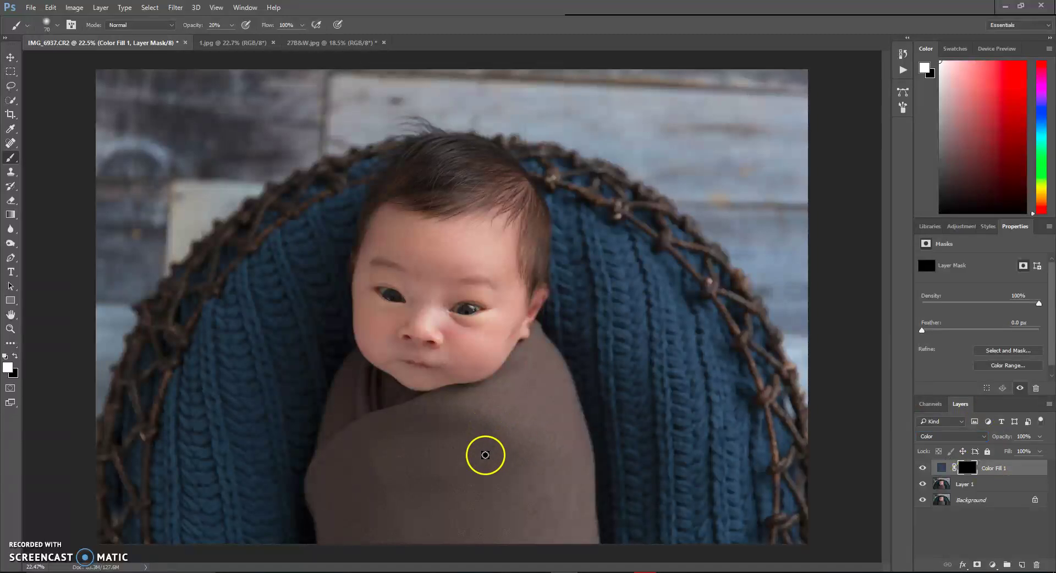
- Raise brush opacity to 100%, zoom in, and paint white along the chin edge
click(231, 24)
drag(232, 39, 278, 42)
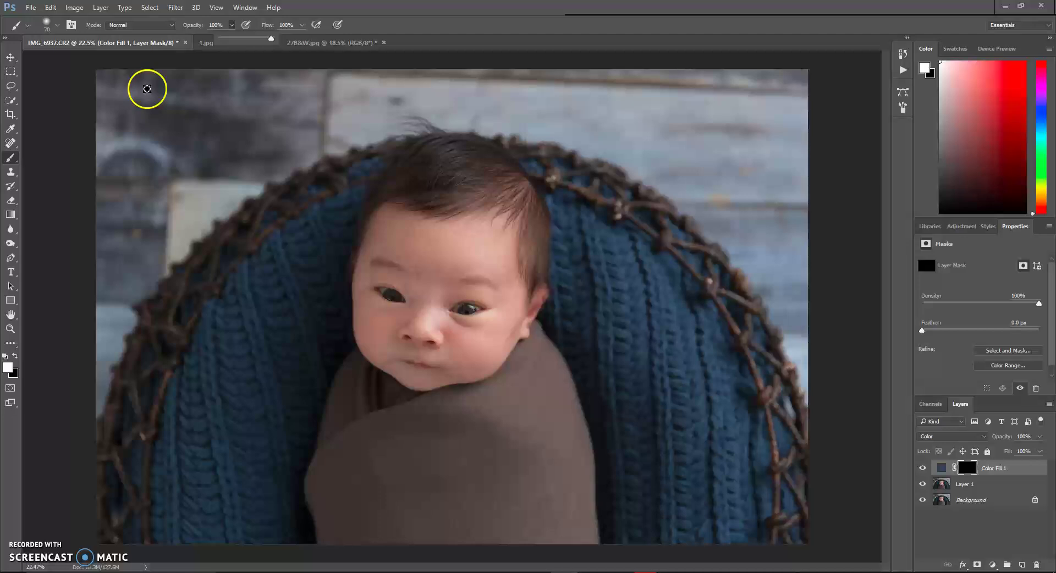
scroll(351, 394, up, 2)
scroll(359, 380, up, 4)
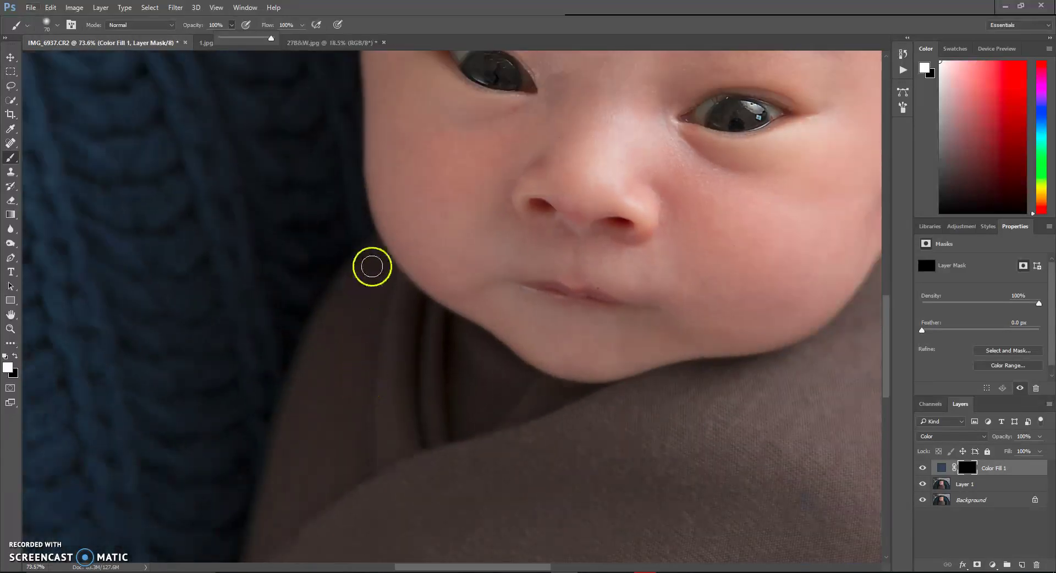
key(bracketleft)
key(bracketleft)
key(bracketleft)
mouse_move(377, 248)
mouse_down()
mouse_move(446, 318)
mouse_move(535, 376)
mouse_move(575, 389)
mouse_up()
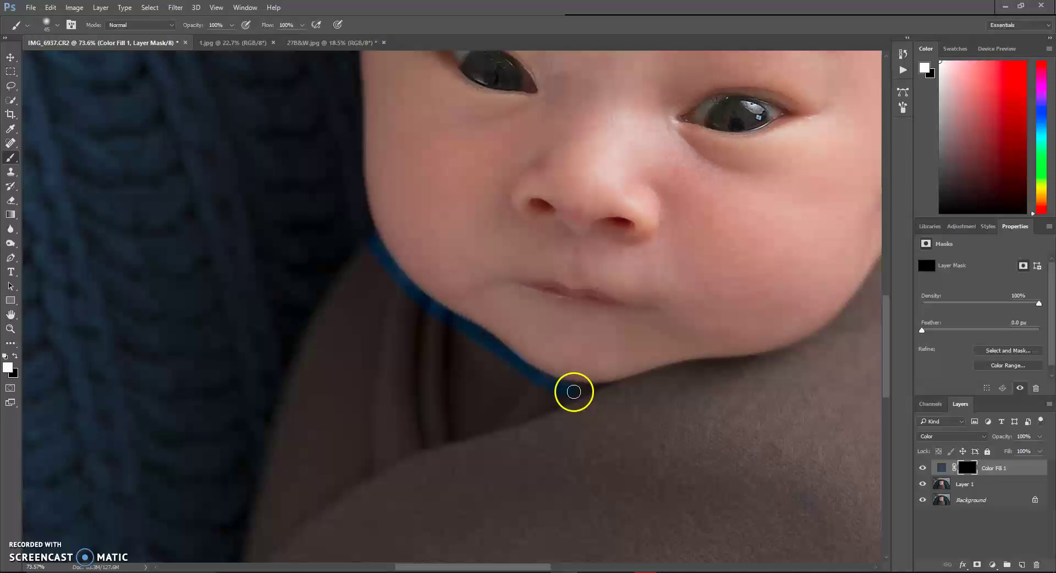
- Paint the wrap blue below the cheek, resizing the brush for the wider wrap area
key(bracketleft)
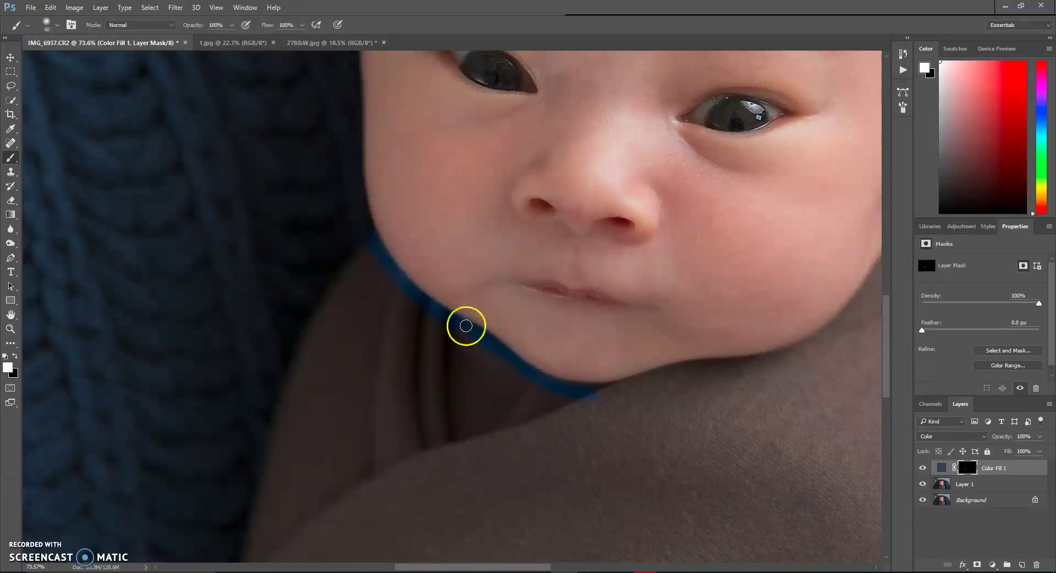
key(bracketright)
key(bracketright)
key(bracketright)
mouse_move(366, 261)
mouse_down()
mouse_move(290, 410)
mouse_move(278, 511)
mouse_move(350, 493)
mouse_move(445, 439)
mouse_move(436, 445)
mouse_move(420, 367)
mouse_move(377, 276)
mouse_move(433, 349)
mouse_move(426, 327)
mouse_move(533, 399)
mouse_move(418, 353)
mouse_move(422, 420)
mouse_move(451, 353)
mouse_move(504, 377)
mouse_move(437, 403)
mouse_move(449, 403)
mouse_move(425, 433)
mouse_move(286, 510)
mouse_move(293, 459)
mouse_move(360, 302)
mouse_up()
key(bracketright)
key(bracketright)
key(bracketright)
key(bracketright)
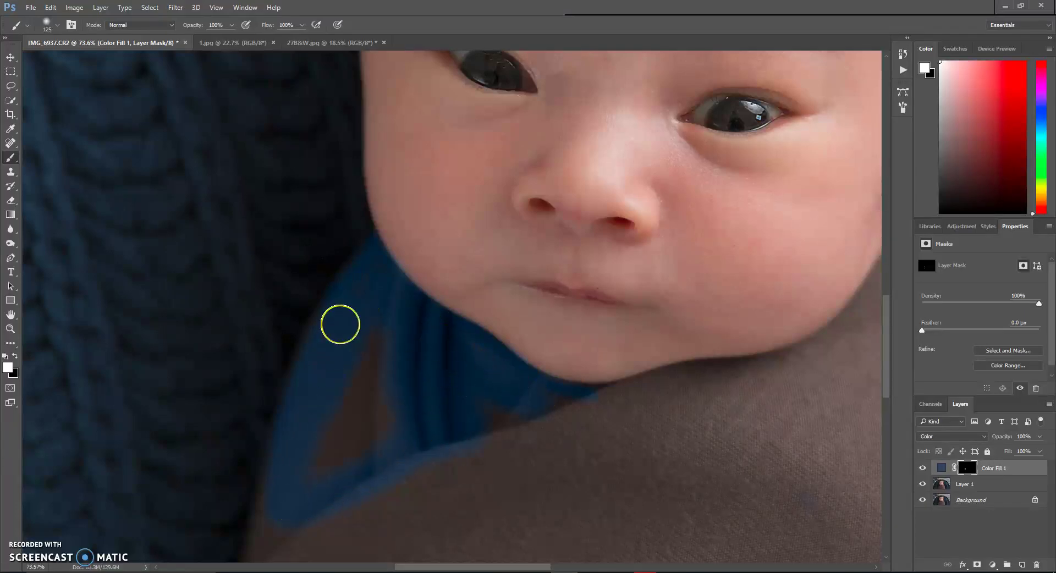
key(bracketleft)
key(bracketleft)
key(bracketleft)
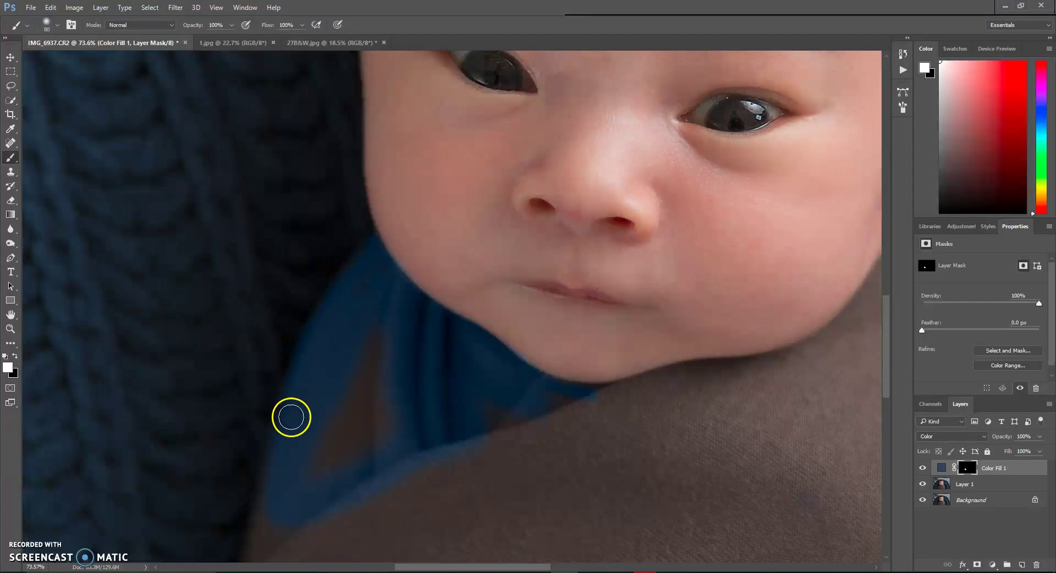
key(bracketright)
key(bracketright)
key(bracketright)
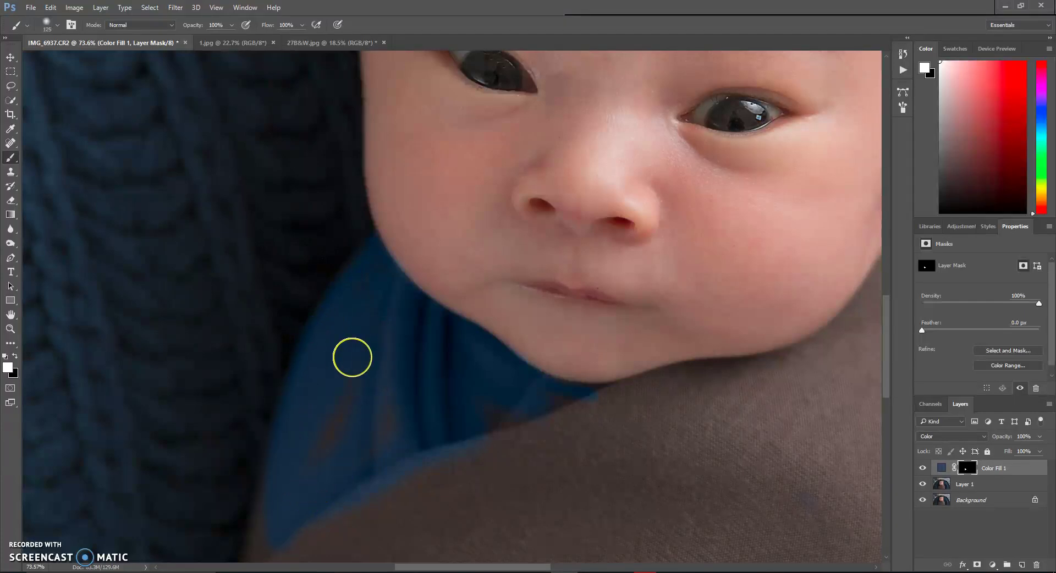
- Paint the wrap blue along the blanket edge and across its lower part
scroll(423, 455, down, 3)
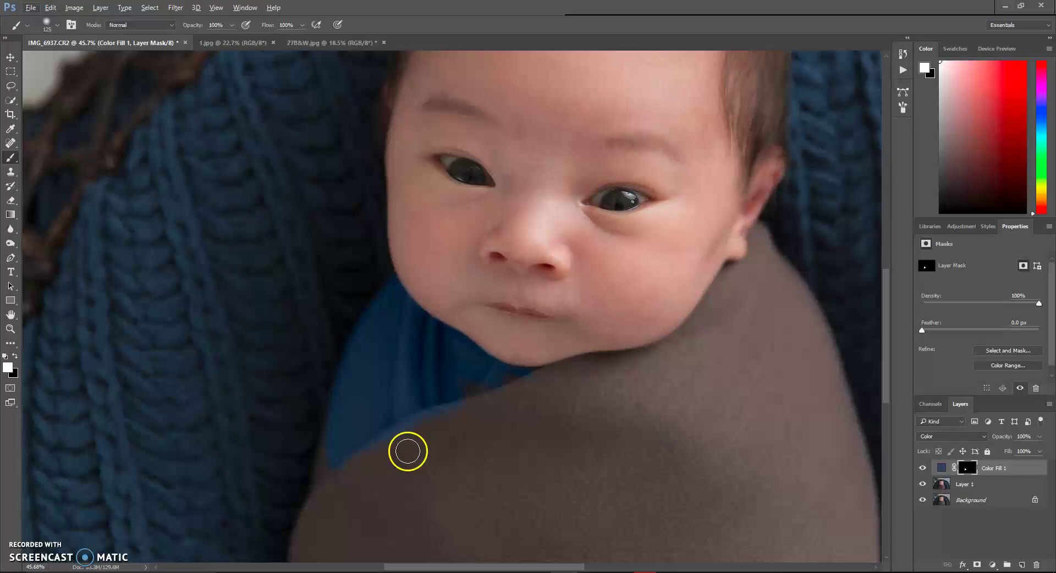
scroll(407, 451, down, 3)
key(bracketleft)
key(bracketleft)
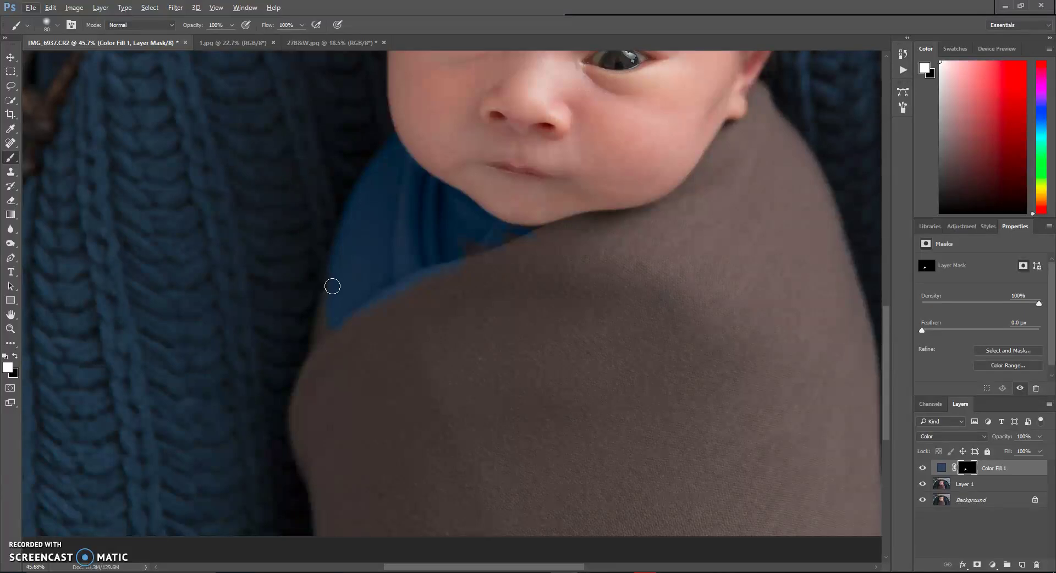
mouse_move(332, 286)
mouse_down()
mouse_move(323, 327)
mouse_move(335, 285)
mouse_move(297, 407)
mouse_move(303, 454)
mouse_move(292, 425)
mouse_move(320, 516)
mouse_up()
key(bracketright)
key(bracketright)
mouse_move(490, 285)
mouse_down()
mouse_move(487, 396)
mouse_move(421, 453)
mouse_move(433, 439)
mouse_move(443, 447)
mouse_move(428, 450)
mouse_move(586, 467)
mouse_move(583, 483)
mouse_move(616, 523)
mouse_move(600, 477)
mouse_move(629, 454)
mouse_move(618, 394)
mouse_move(513, 360)
mouse_move(522, 324)
mouse_move(562, 287)
mouse_move(718, 396)
mouse_up()
- Paint blue onto the wrap below the ear, along the jawline and under the chin
scroll(719, 396, right, 3)
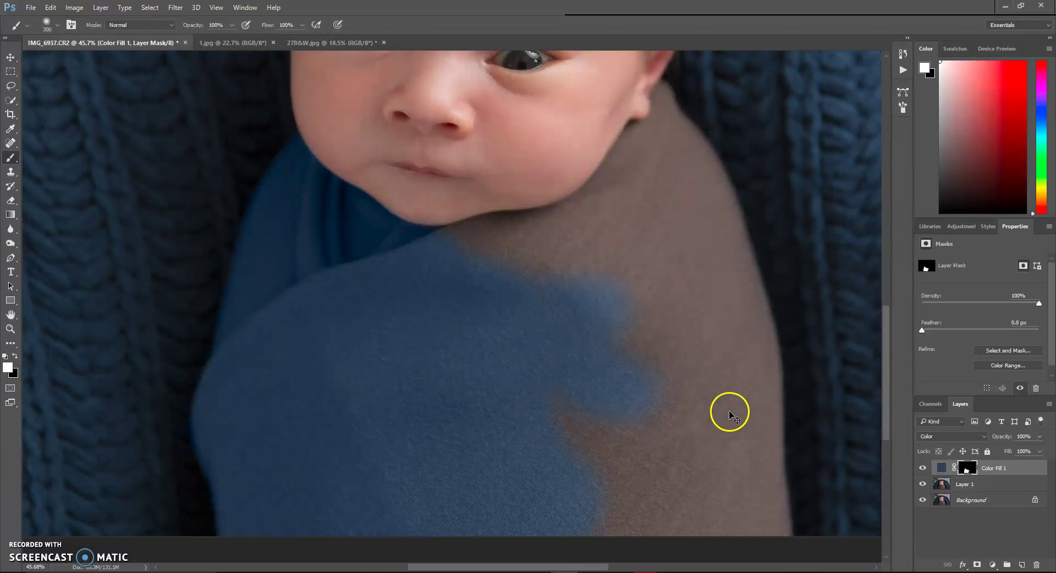
mouse_move(563, 361)
mouse_down()
mouse_move(686, 359)
mouse_move(726, 369)
mouse_move(744, 514)
mouse_move(675, 491)
mouse_move(640, 515)
mouse_move(595, 480)
mouse_move(553, 414)
mouse_move(635, 416)
mouse_move(703, 523)
mouse_move(762, 528)
mouse_move(735, 289)
mouse_move(756, 349)
mouse_move(772, 531)
mouse_move(740, 298)
mouse_move(760, 353)
mouse_move(761, 374)
mouse_move(749, 329)
mouse_move(763, 407)
mouse_move(737, 268)
mouse_move(698, 172)
mouse_up()
key(bracketleft)
key(bracketleft)
key(bracketleft)
key(bracketleft)
key(bracketleft)
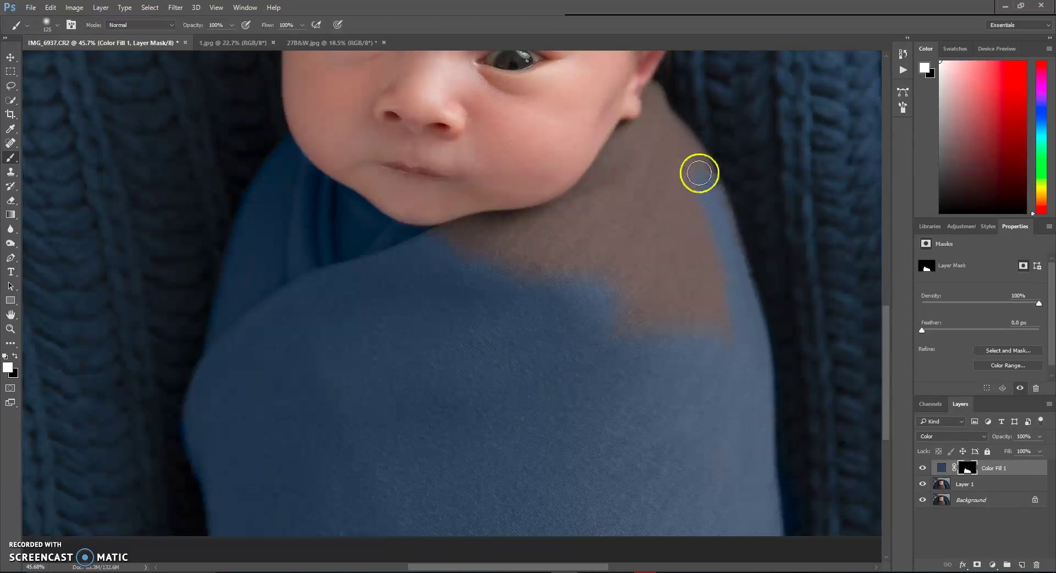
key(bracketleft)
key(bracketleft)
key(bracketleft)
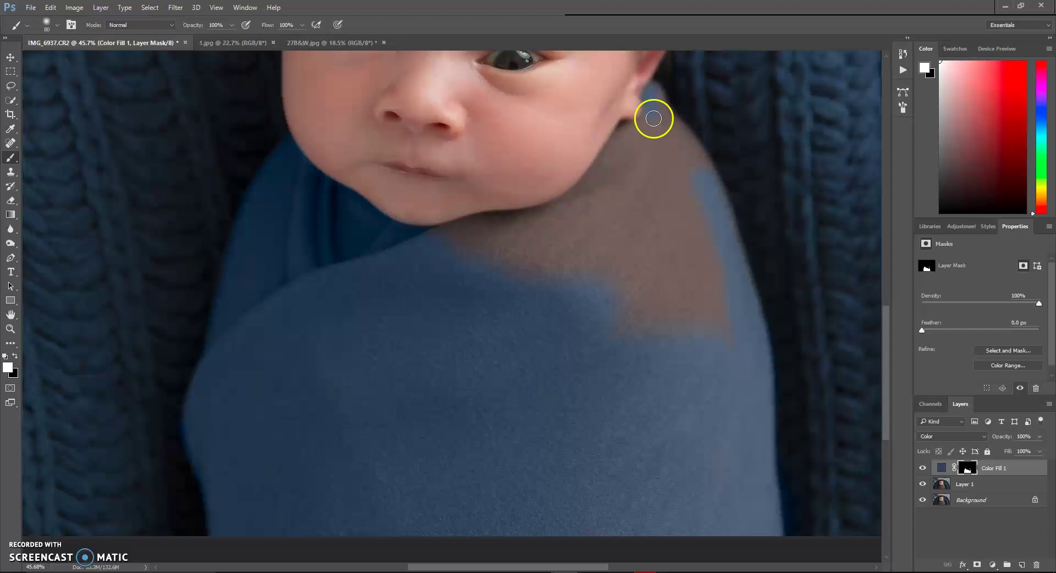
mouse_move(657, 98)
mouse_down()
mouse_move(715, 195)
mouse_move(665, 108)
mouse_move(701, 164)
mouse_move(728, 229)
mouse_up()
key(bracketright)
key(bracketright)
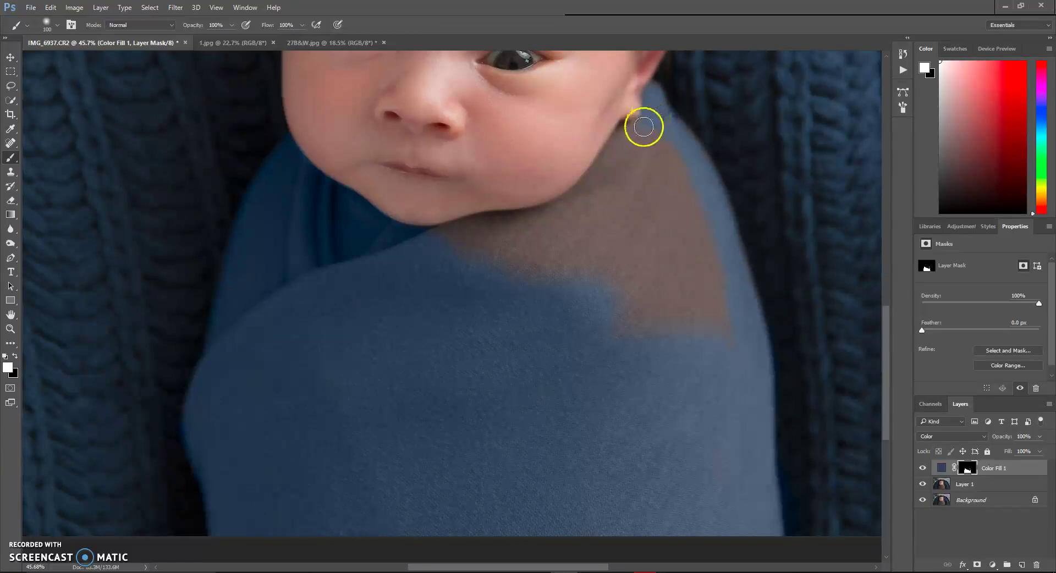
mouse_move(627, 129)
mouse_down()
mouse_move(560, 208)
mouse_move(442, 242)
mouse_move(467, 238)
mouse_up()
key(bracketright)
key(bracketright)
key(bracketright)
key(bracketright)
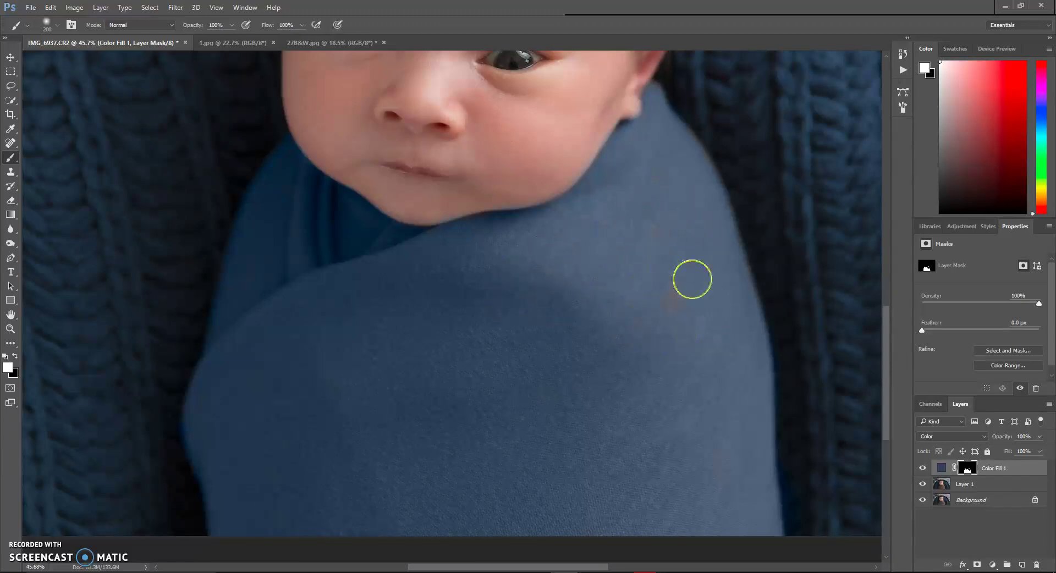
scroll(603, 223, up, 3)
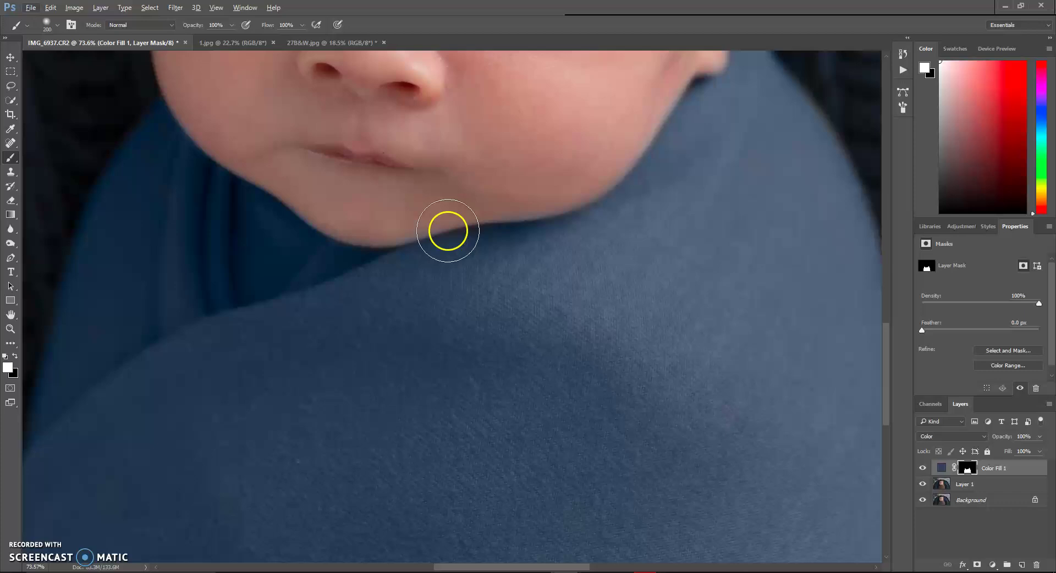
mouse_move(448, 231)
mouse_down()
mouse_move(358, 223)
mouse_move(442, 173)
mouse_up()
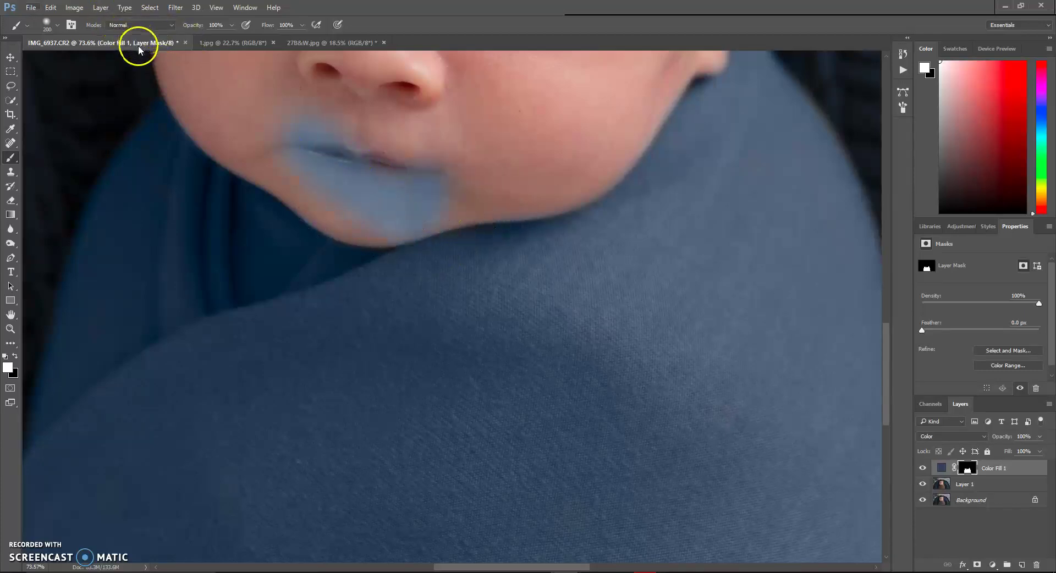
- Undo the lip-tinting stroke and paint black along the cheek and jaw edge near the ear
key(ctrl+z)
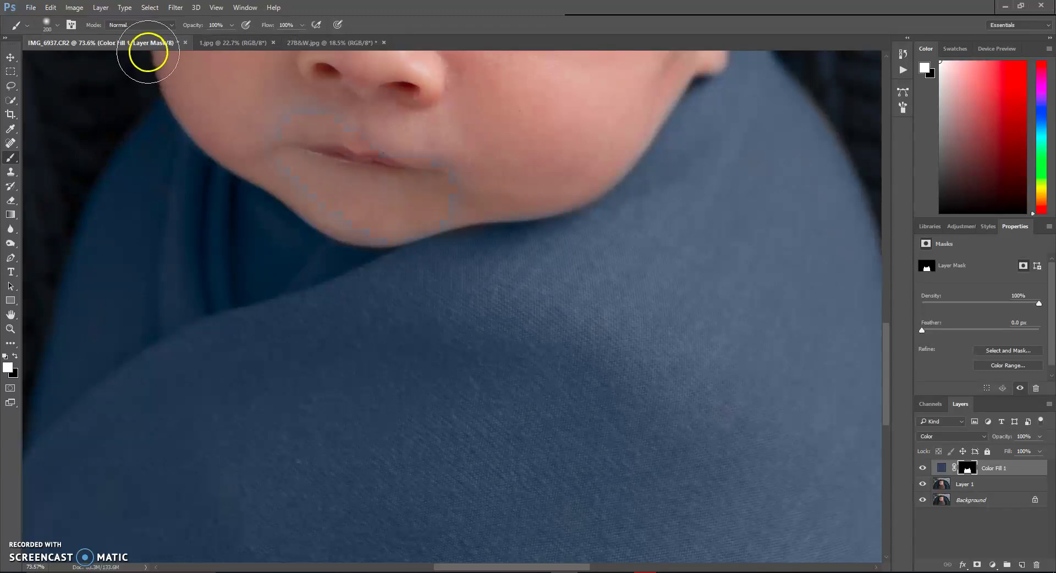
key(bracketleft)
key(bracketleft)
key(bracketleft)
key(bracketleft)
key(bracketleft)
key(bracketleft)
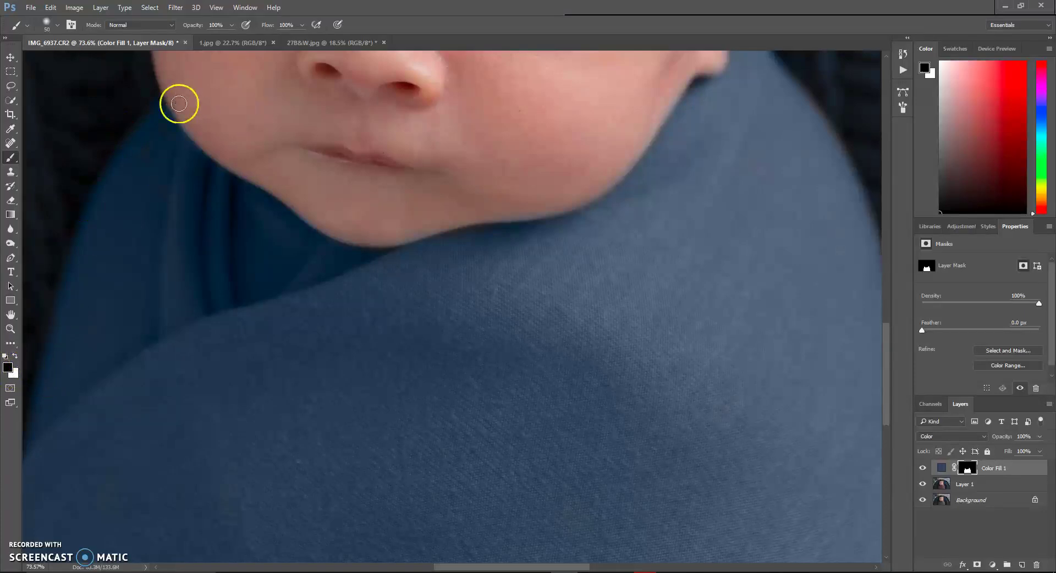
mouse_move(184, 117)
mouse_down()
mouse_move(307, 214)
mouse_move(360, 235)
mouse_move(404, 238)
mouse_move(573, 199)
mouse_move(547, 208)
mouse_move(563, 207)
mouse_move(615, 169)
mouse_up()
scroll(650, 196, up, 3)
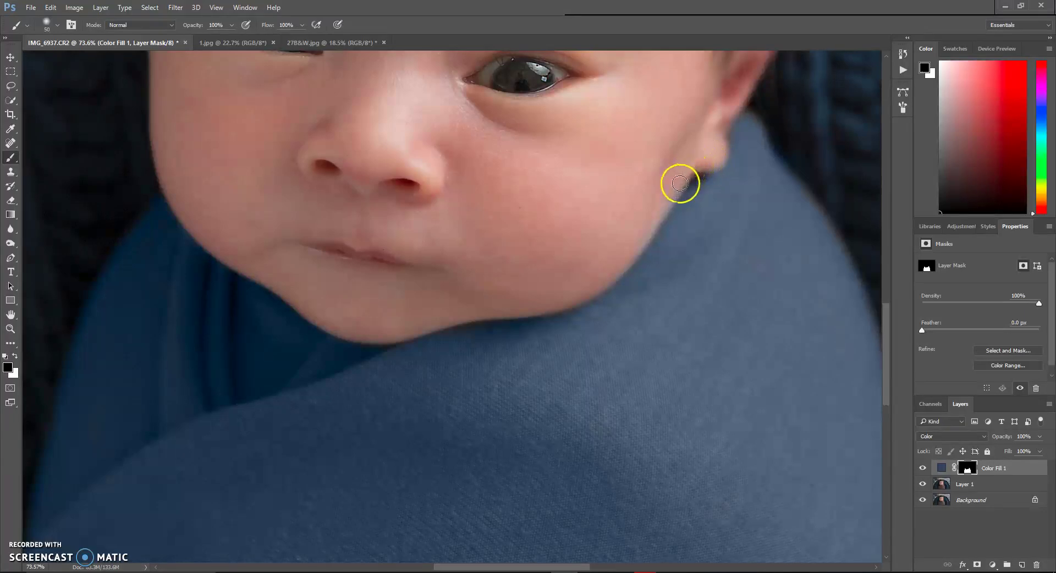
drag(664, 195, 588, 292)
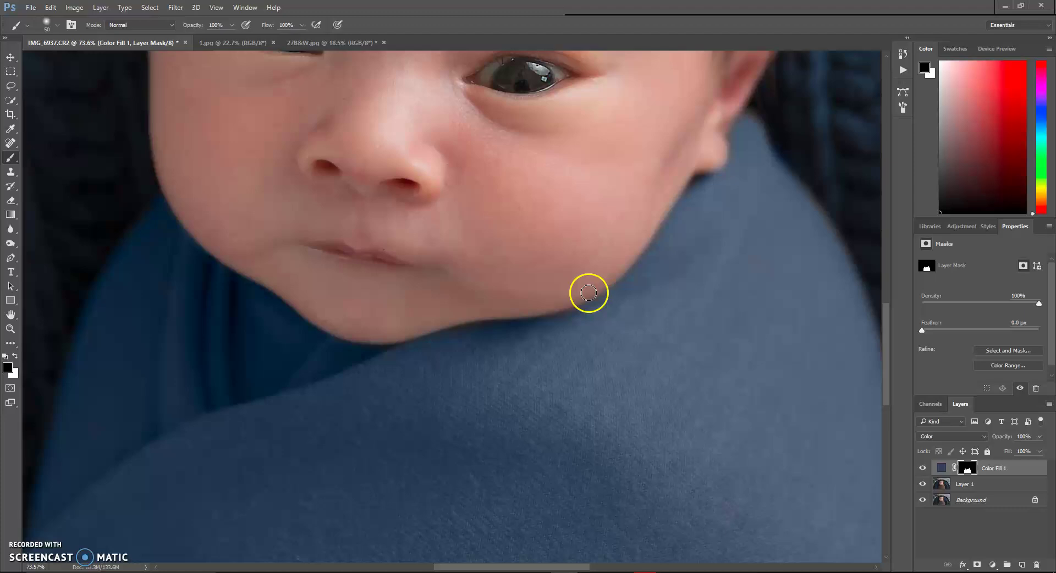
scroll(600, 302, down, 3)
- Trim the blue along the wrap's right edge with a larger brush, then zoom out
scroll(792, 308, right, 2)
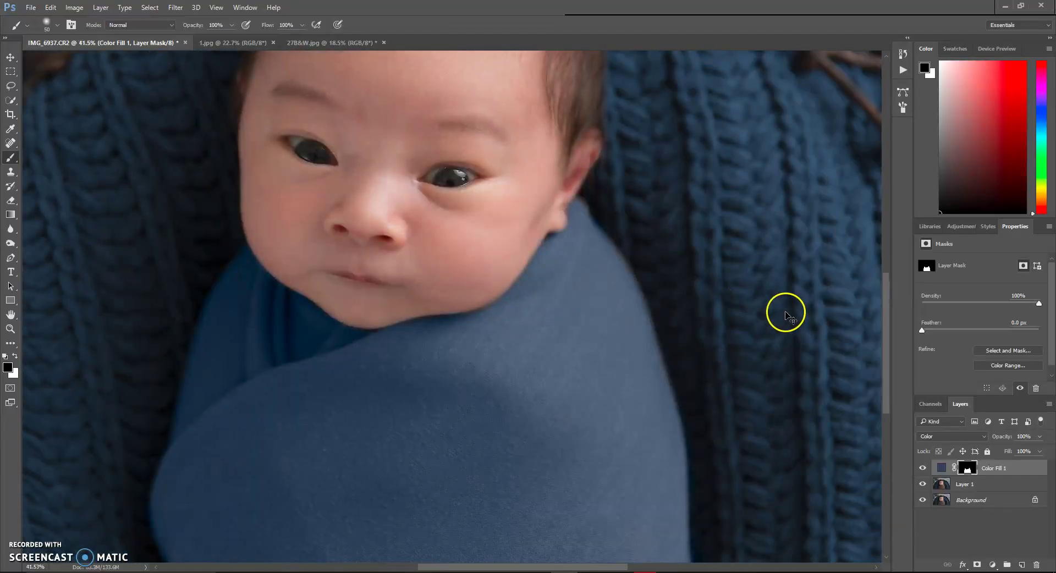
scroll(785, 313, down, 5)
key(bracketright)
key(bracketright)
key(bracketright)
key(bracketright)
key(bracketright)
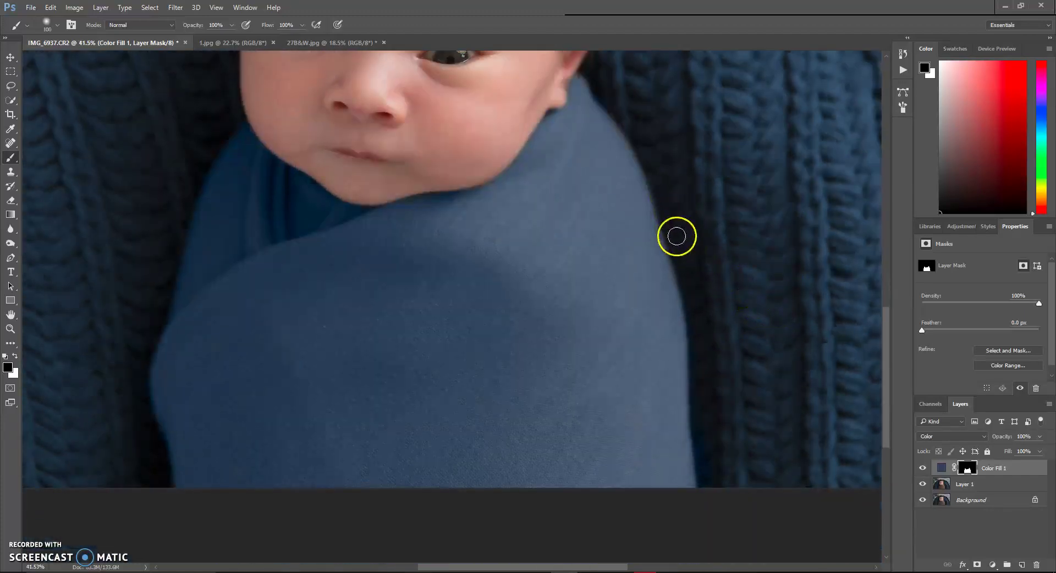
mouse_move(677, 236)
mouse_down()
mouse_move(698, 332)
mouse_move(705, 467)
mouse_up()
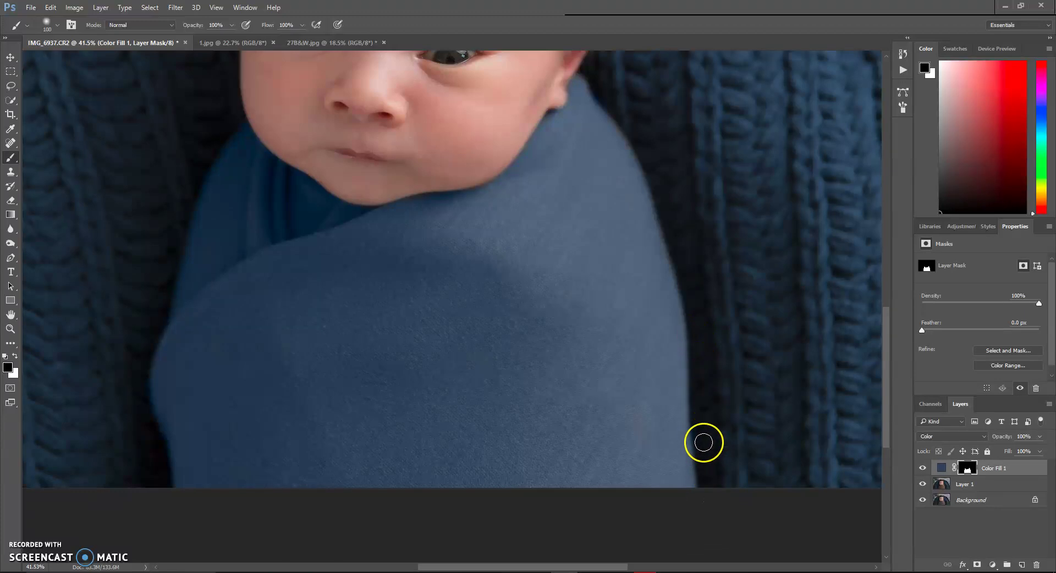
scroll(714, 380, down, 4)
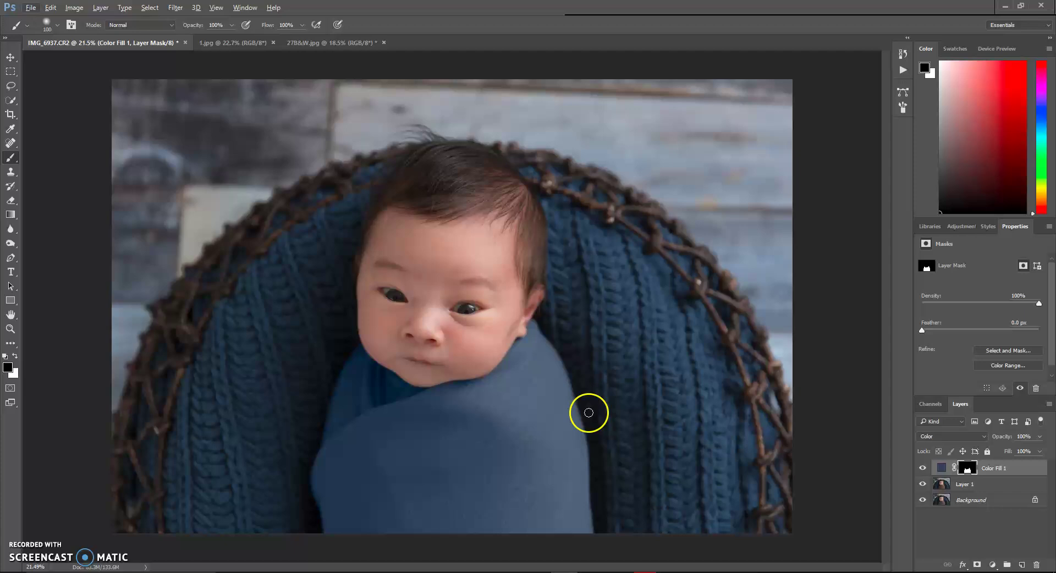
scroll(544, 464, down, 1)
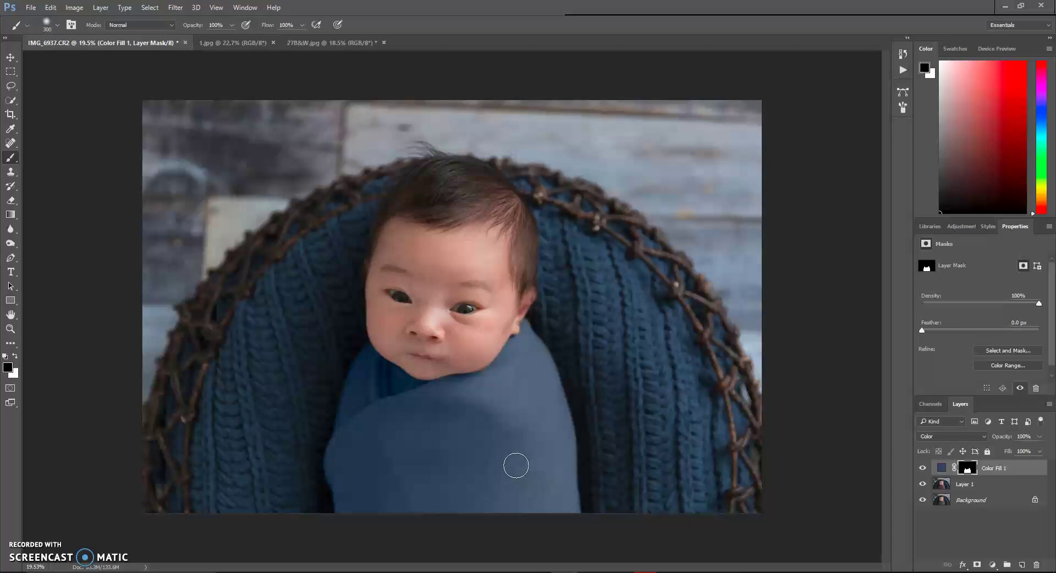
- Show the mask as a red overlay and paint white to fill the gap under the chin
key(x)
key(backslash)
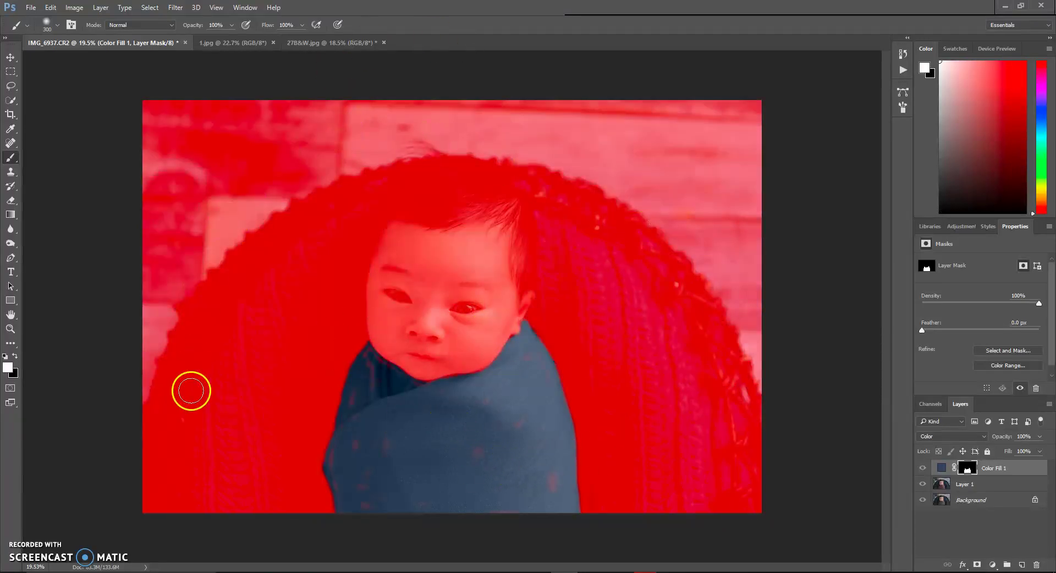
scroll(364, 514, up, 1)
scroll(364, 514, up, 3)
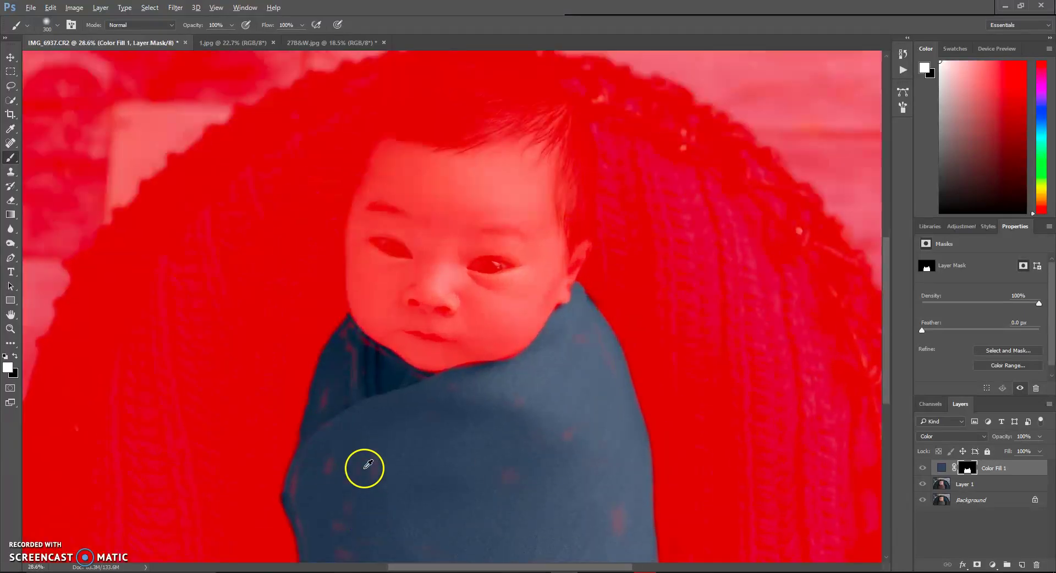
scroll(370, 466, down, 3)
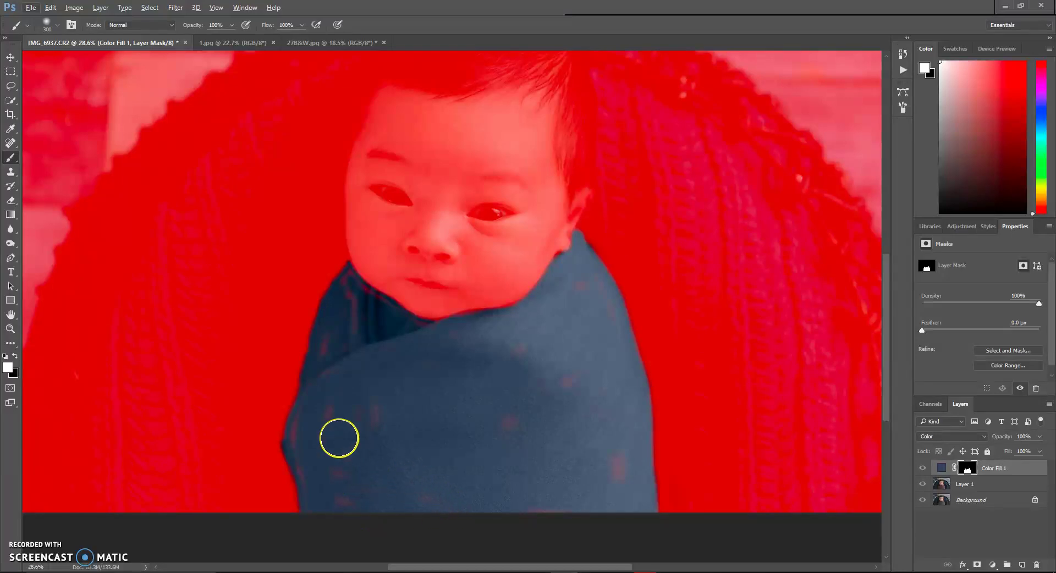
key(bracketleft)
key(bracketleft)
key(bracketleft)
key(bracketleft)
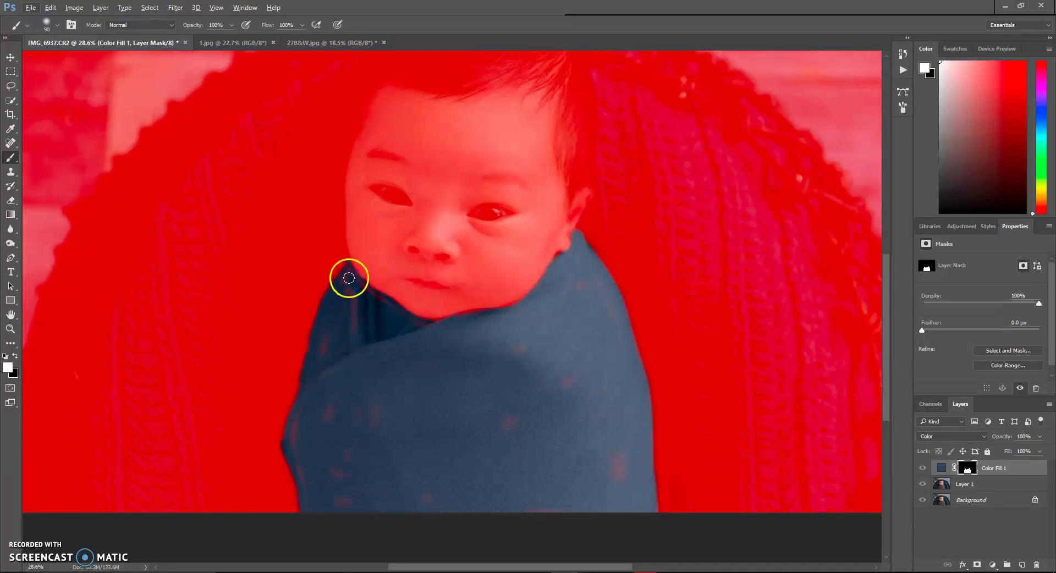
mouse_move(349, 274)
mouse_down()
mouse_move(342, 285)
mouse_move(347, 276)
mouse_move(445, 336)
mouse_up()
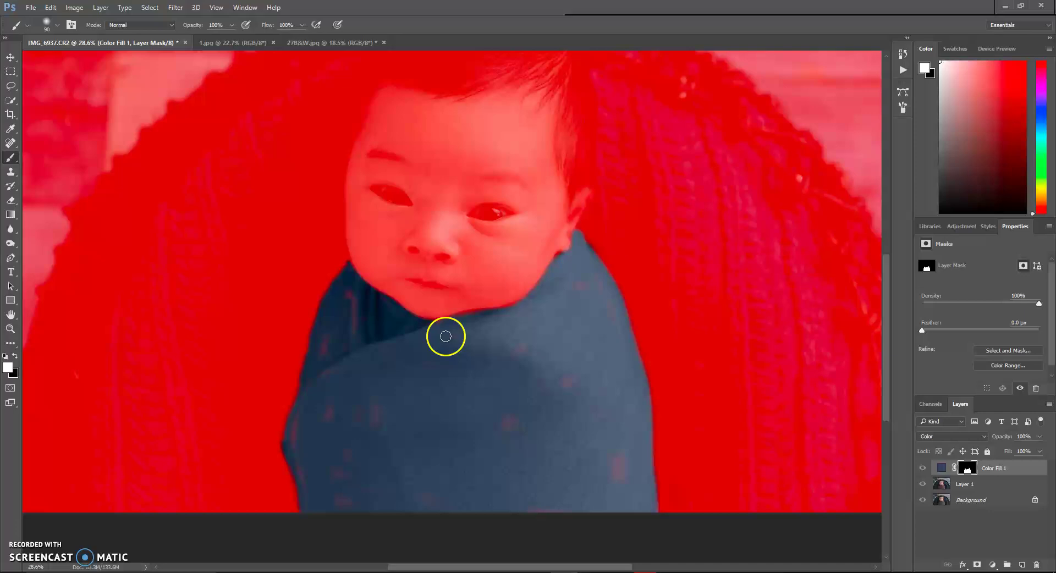
mouse_move(394, 310)
mouse_down()
mouse_move(343, 287)
mouse_move(370, 345)
mouse_move(345, 301)
mouse_move(299, 437)
mouse_move(303, 465)
mouse_move(297, 428)
mouse_move(311, 516)
mouse_move(317, 486)
mouse_move(351, 498)
mouse_move(330, 417)
mouse_move(333, 440)
mouse_move(370, 432)
mouse_move(345, 447)
mouse_move(396, 490)
mouse_move(476, 445)
mouse_move(517, 402)
mouse_move(527, 351)
mouse_move(516, 359)
mouse_move(574, 278)
mouse_move(607, 329)
mouse_move(621, 513)
mouse_move(605, 441)
mouse_move(523, 512)
mouse_up()
- Resize the brush and navigate to touch up specks at the chin edge, ear and wrap body
key(])
key(])
key(bracketleft)
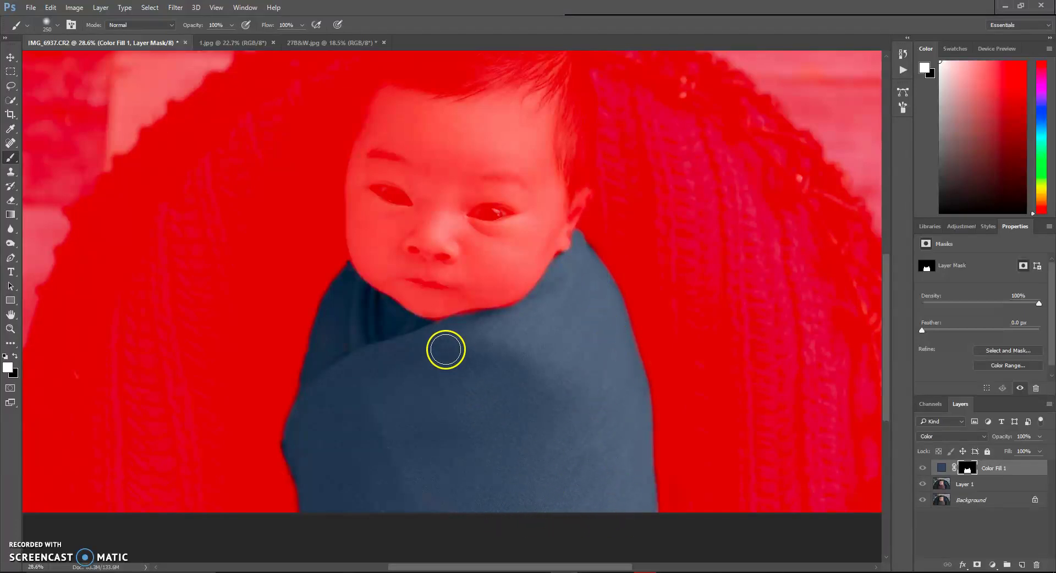
scroll(451, 350, up, 3)
key(bracketleft)
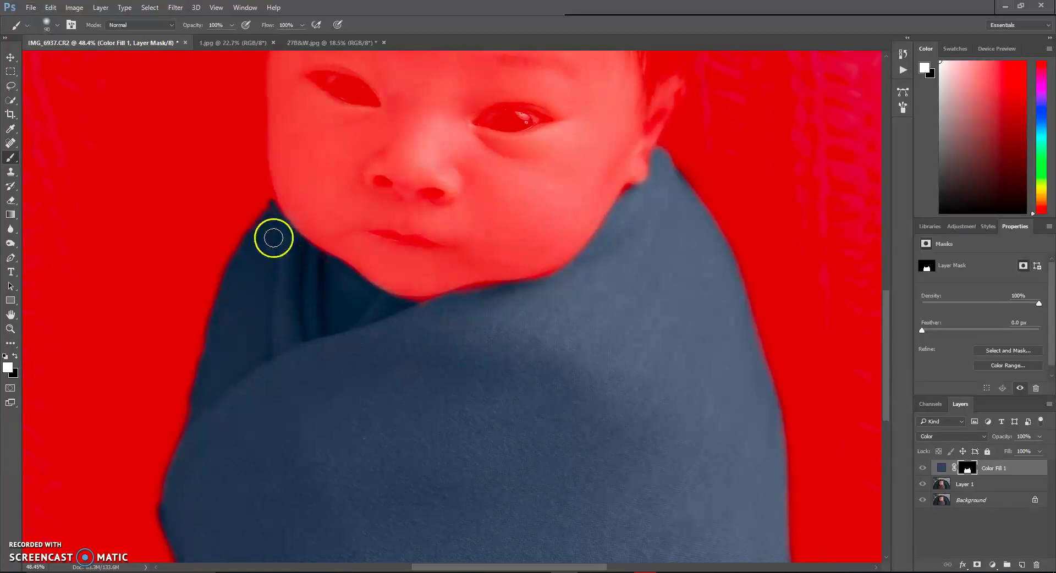
key(bracketleft)
key(bracketleft)
key(bracketleft)
key(bracketleft)
key(bracketleft)
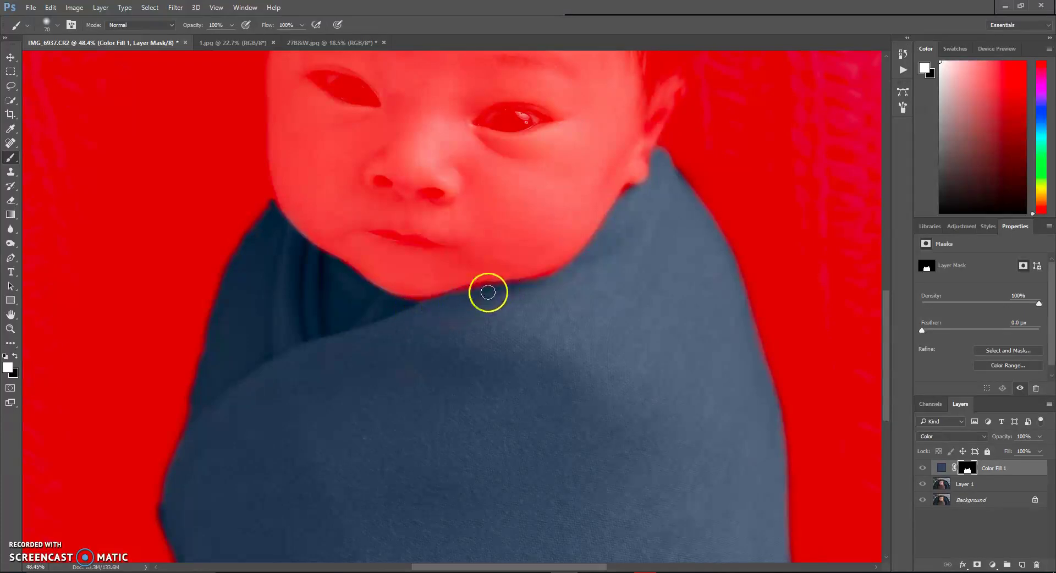
key(bracketright)
key(bracketright)
key(bracketright)
key(bracketright)
key(bracketright)
key(bracketright)
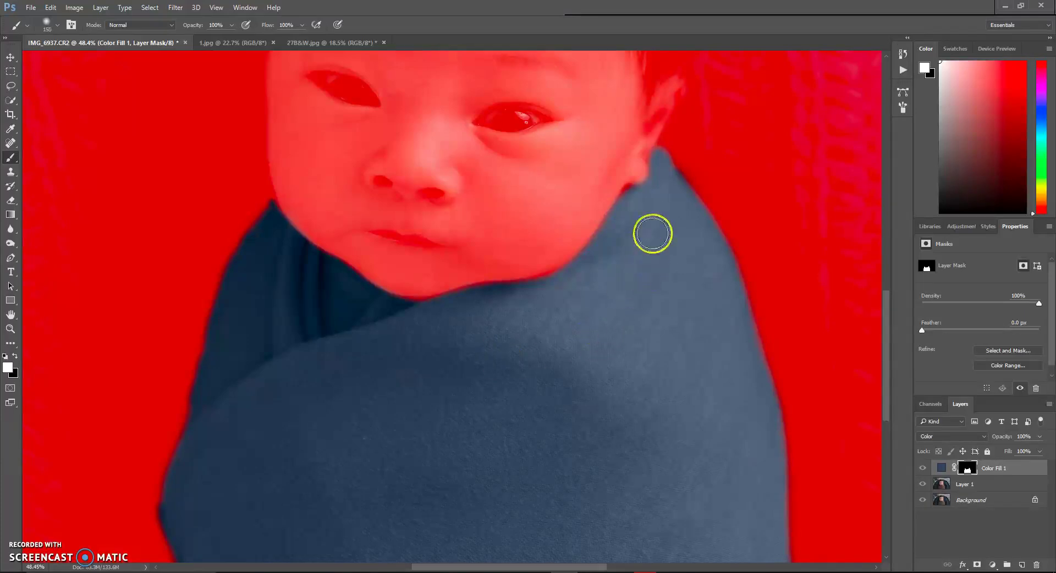
key(bracketleft)
key(bracketleft)
key(bracketleft)
key(bracketleft)
key(bracketleft)
key(bracketleft)
key(bracketleft)
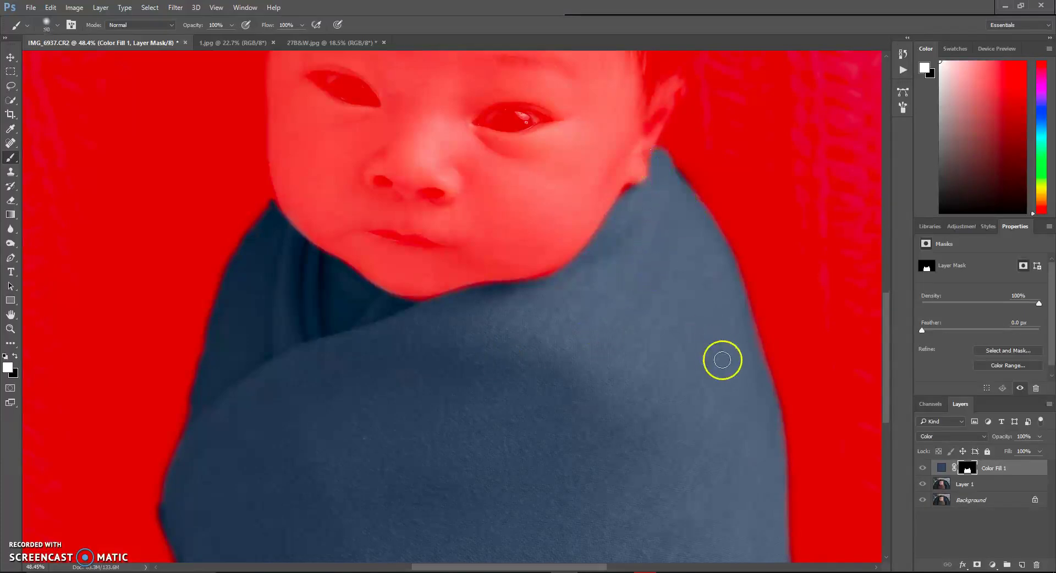
scroll(722, 360, down, 2)
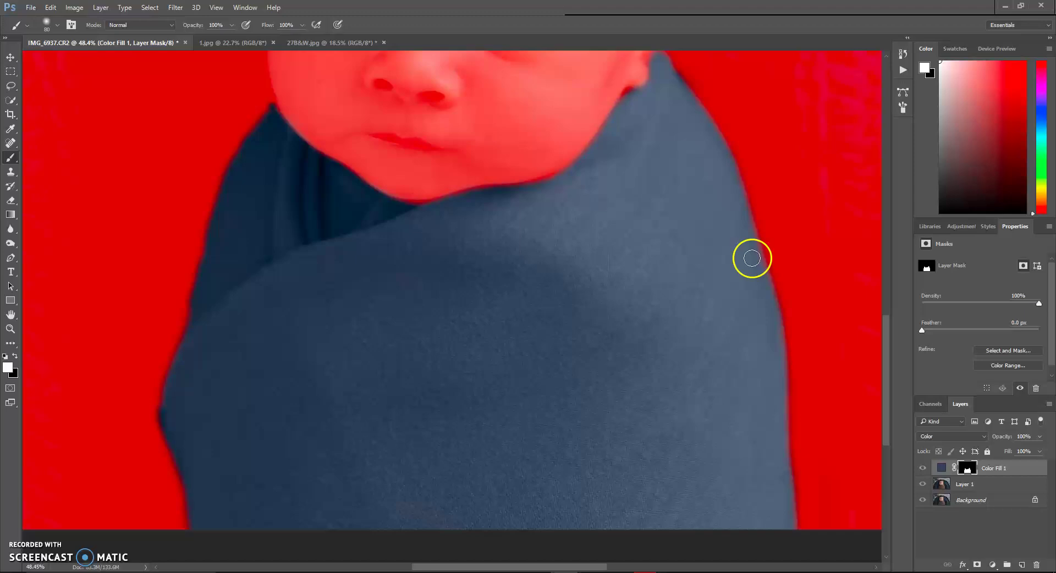
scroll(198, 493, left, 1)
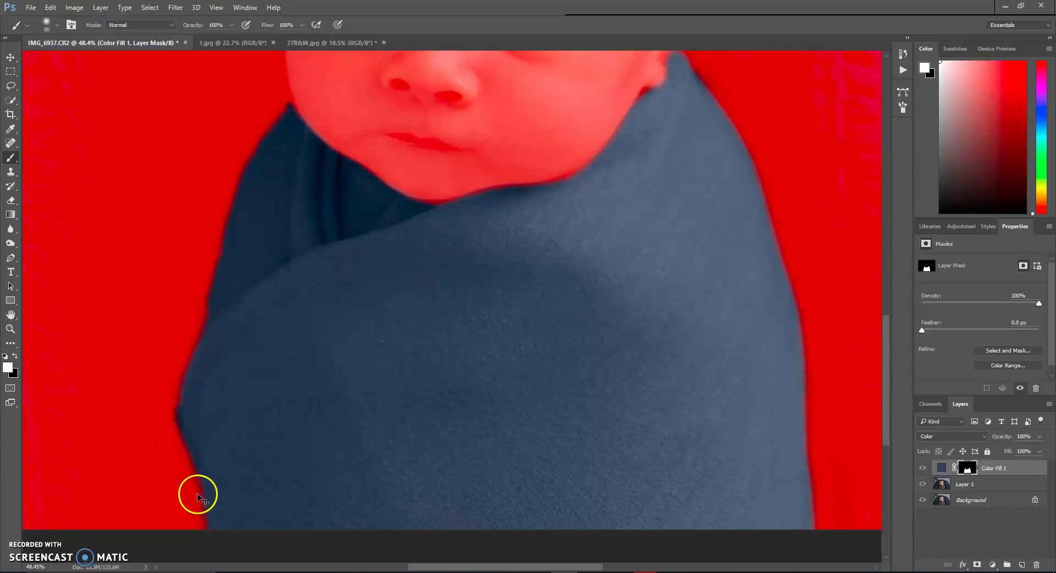
scroll(197, 492, left, 1)
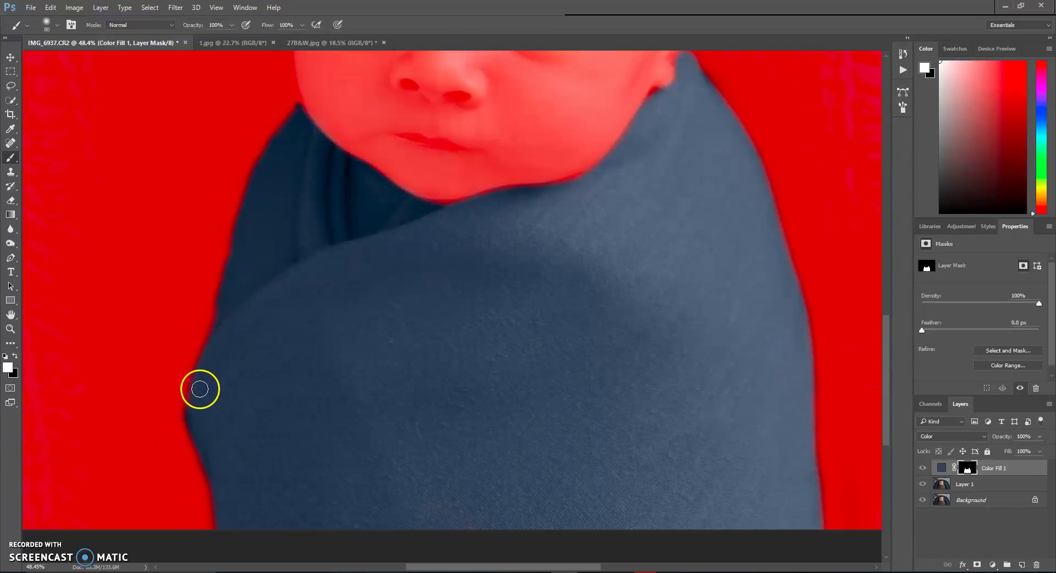
key(bracketright)
key(bracketright)
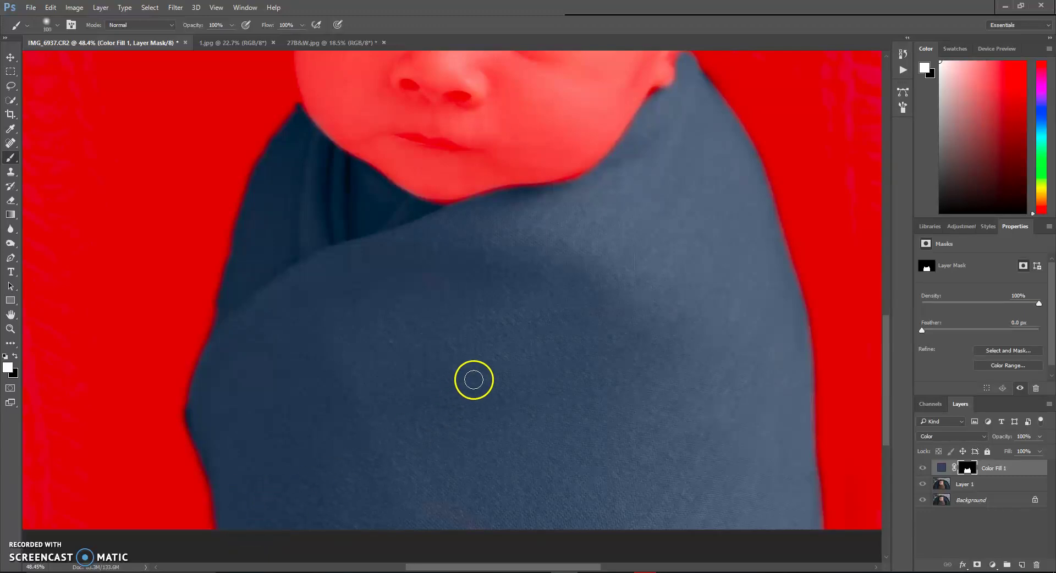
key(bracketright)
key(bracketright)
key(bracketright)
scroll(490, 439, down, 5)
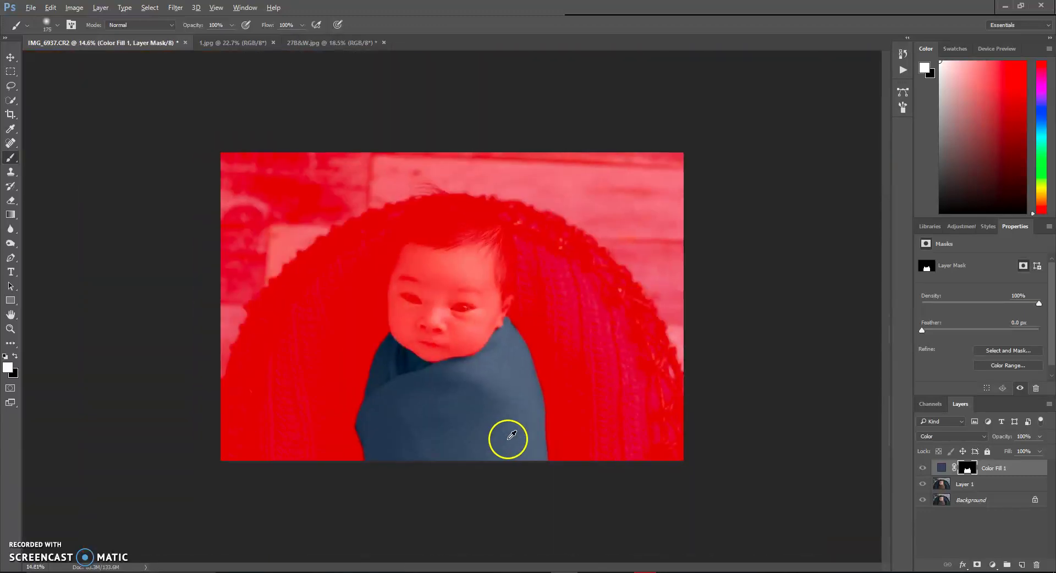
- Turn off the red mask overlay, reset painting colour to black, and toggle Color Fill 1 to compare the dark-blue wrap with the original
scroll(509, 438, up, 1)
key(backslash)
key(x)
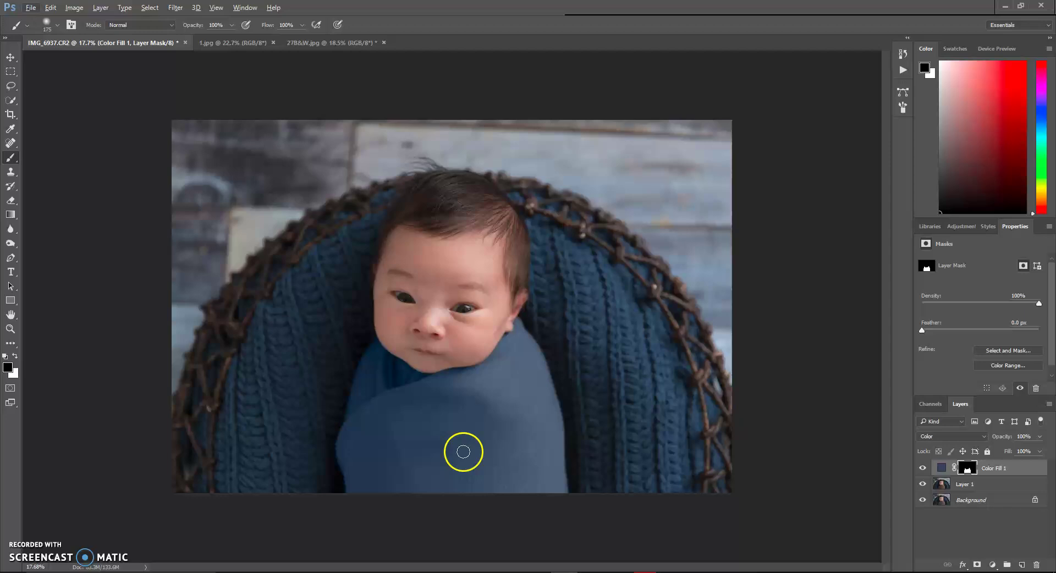
click(924, 468)
click(923, 468)
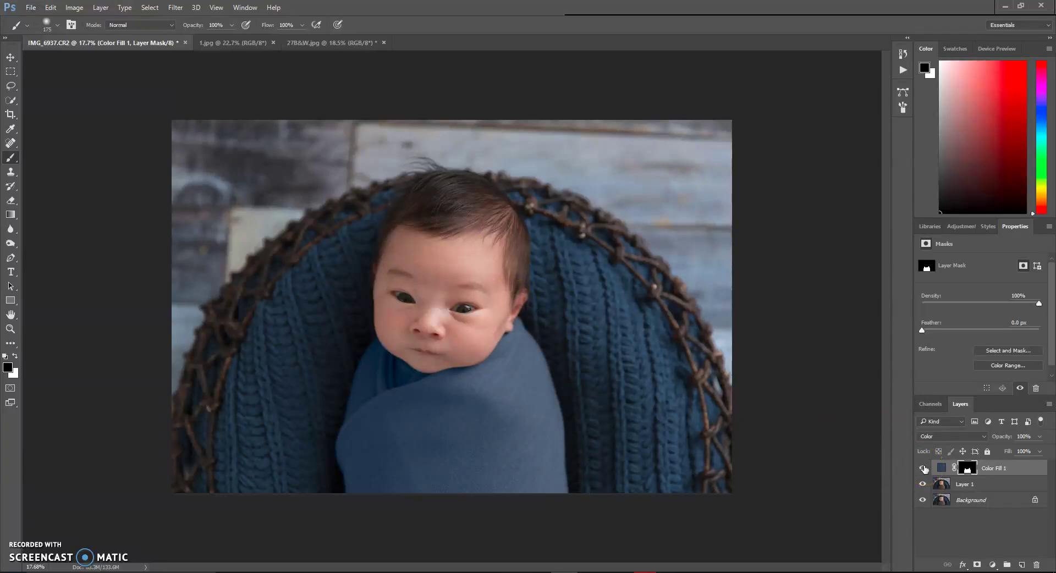